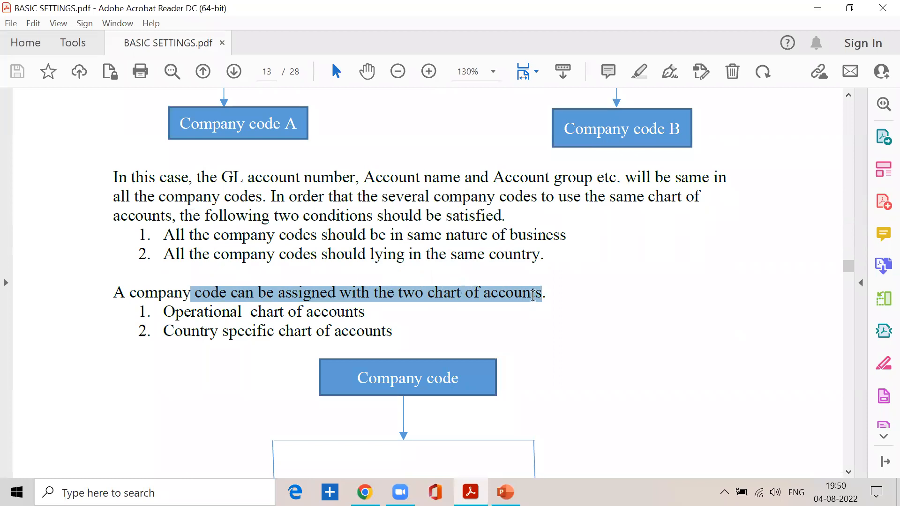
Review the operational and country-specific chart of accounts types in the PDF and the SSK1(USA) example on the PowerPoint slide
{"action": "left_click_drag", "start_coordinate": [162, 312], "coordinate": [364, 312]}
{"action": "left_click_drag", "start_coordinate": [164, 331], "coordinate": [307, 312]}
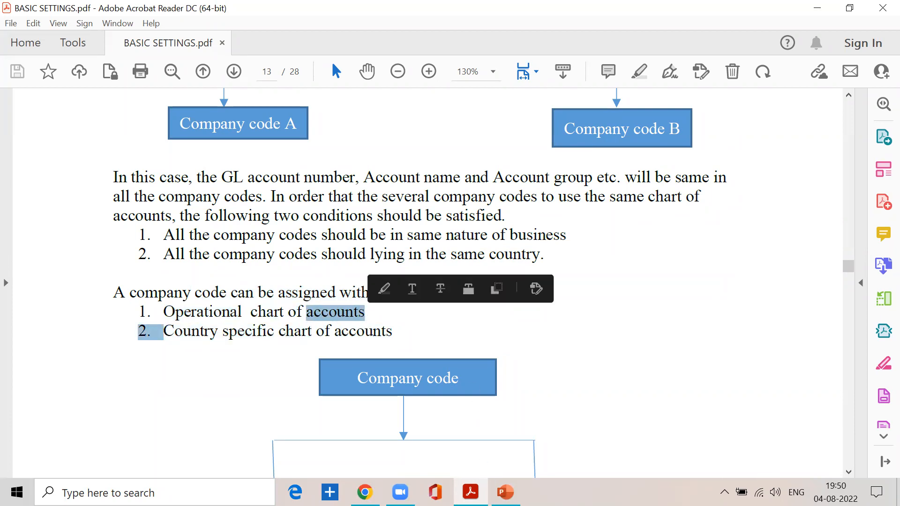
{"action": "key", "text": "alt+Tab"}
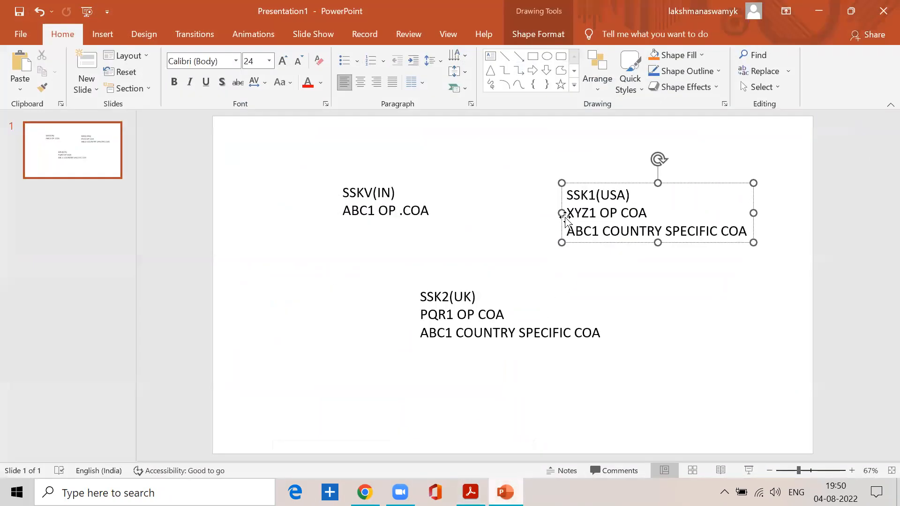
{"action": "left_click_drag", "start_coordinate": [567, 212], "coordinate": [646, 216]}
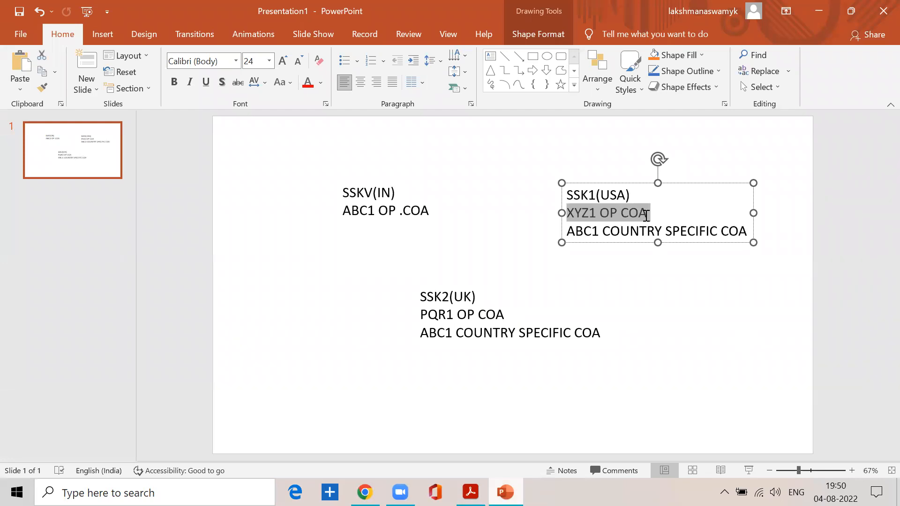
{"action": "left_click_drag", "start_coordinate": [602, 234], "coordinate": [750, 233]}
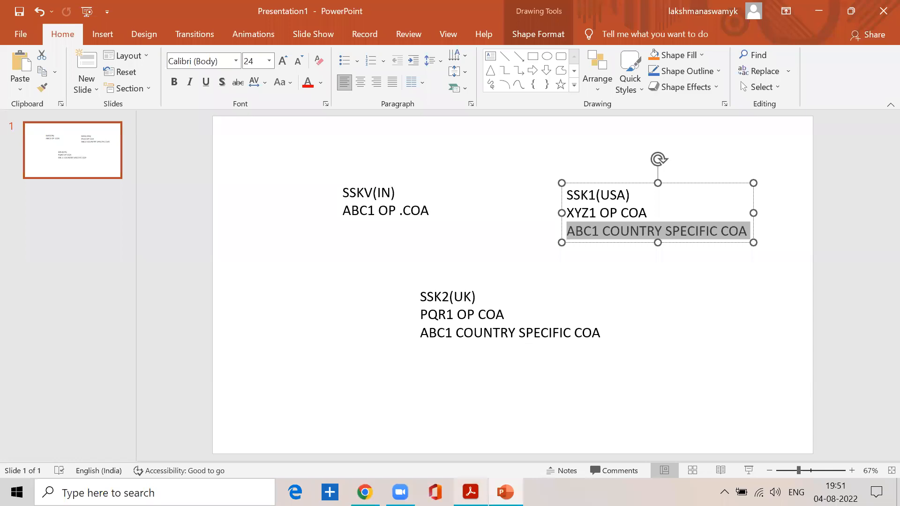
Switch to the BASIC SETTINGS PDF and read the SPRO path for editing the chart of accounts list on page 14
{"action": "left_click", "coordinate": [471, 492]}
{"action": "scroll", "coordinate": [285, 347], "scroll_direction": "down", "scroll_amount": 10}
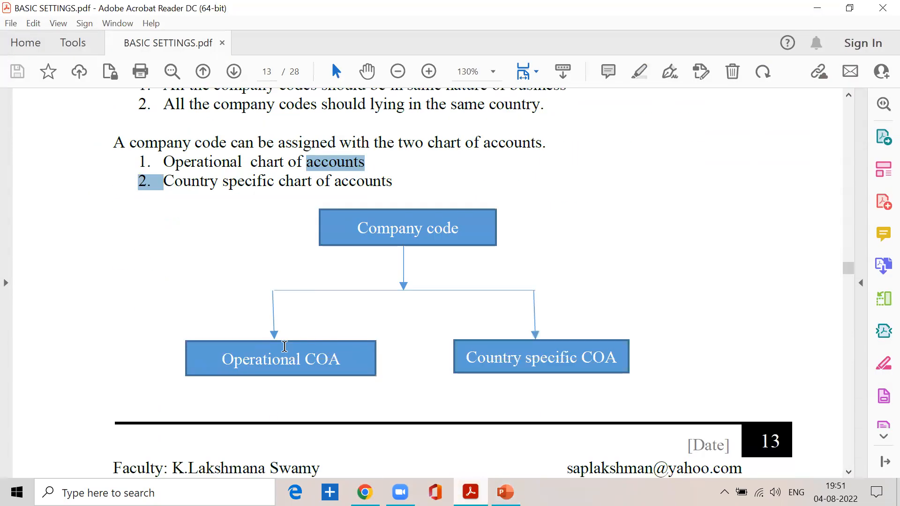
{"action": "scroll", "coordinate": [287, 351], "scroll_direction": "down", "scroll_amount": 5}
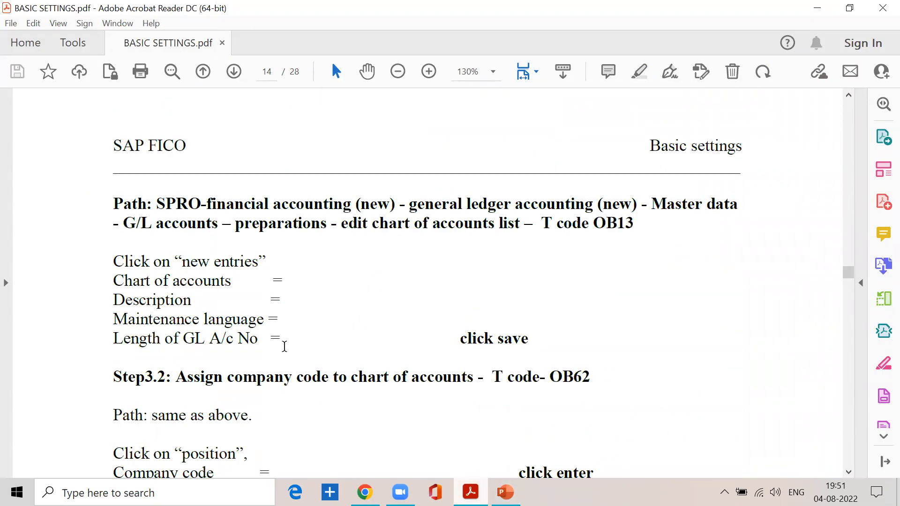
{"action": "scroll", "coordinate": [285, 347], "scroll_direction": "up", "scroll_amount": 3}
{"action": "left_click_drag", "start_coordinate": [160, 294], "coordinate": [201, 295]}
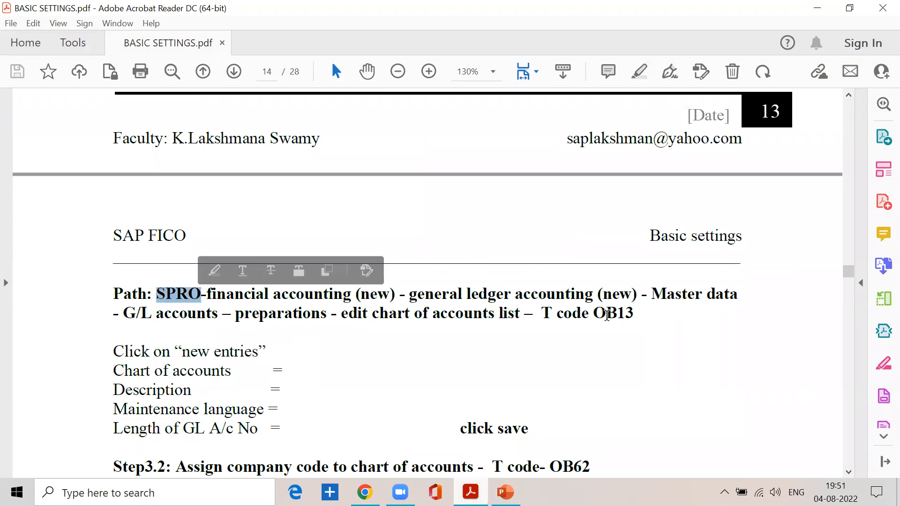
Minimize the PDF and presentation, launch SAP Logon and open the logon screen of the ECC EhP7 system
{"action": "left_click", "coordinate": [817, 8]}
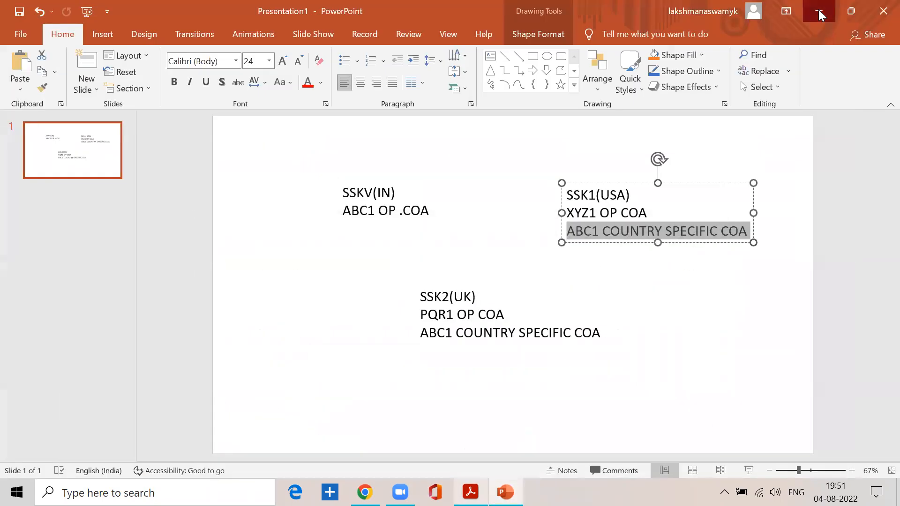
{"action": "left_click", "coordinate": [818, 10]}
{"action": "double_click", "coordinate": [397, 35]}
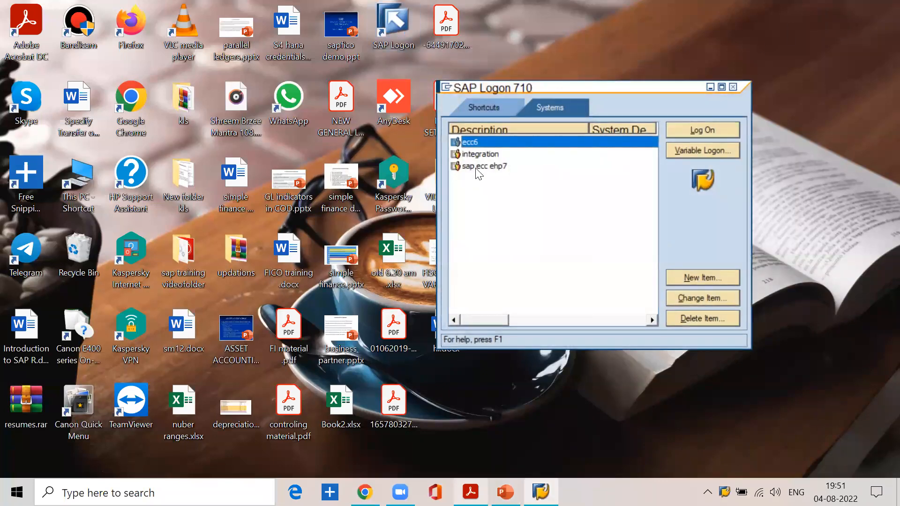
{"action": "left_click", "coordinate": [679, 130]}
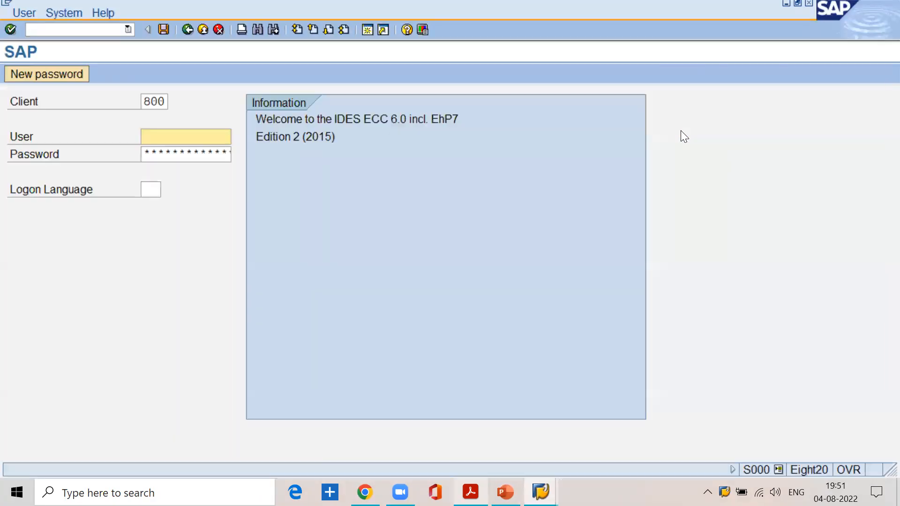
Log on to client 800 with the user name and the account password
{"action": "type", "text": "LAKSHMAN"}
{"action": "key", "text": "Tab"}
{"action": "type", "text": "************"}
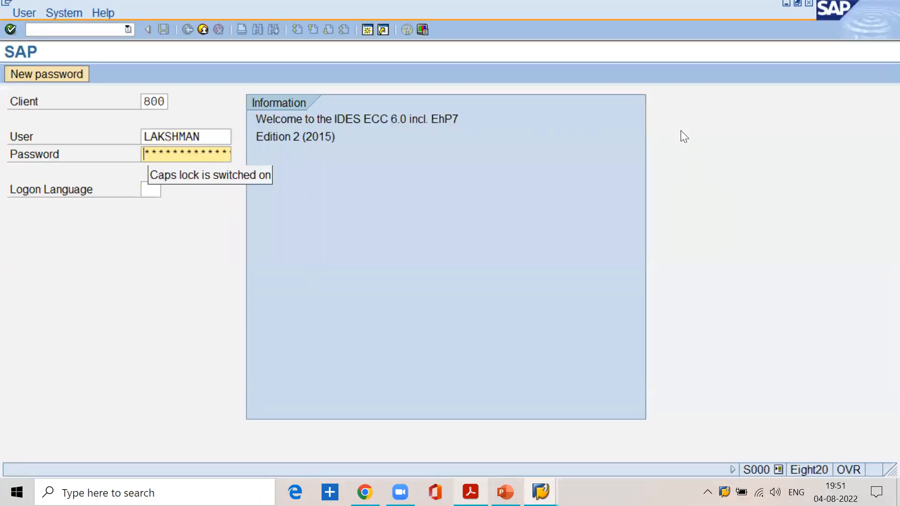
{"action": "key", "text": "Caps_Lock"}
{"action": "key", "text": "Right"}
{"action": "key", "text": "Right"}
{"action": "key", "text": "Right"}
{"action": "key", "text": "Right"}
{"action": "key", "text": "Right"}
{"action": "key", "text": "Right"}
{"action": "key", "text": "Right"}
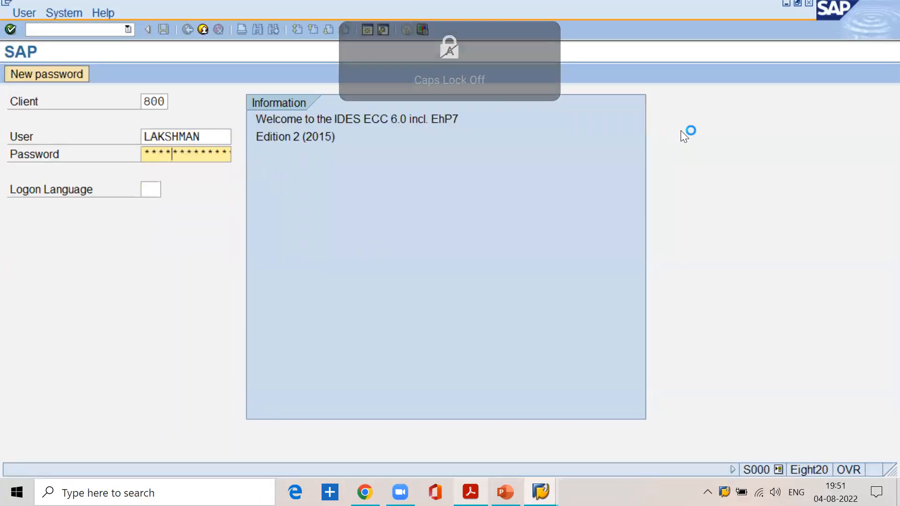
{"action": "key", "text": "Return"}
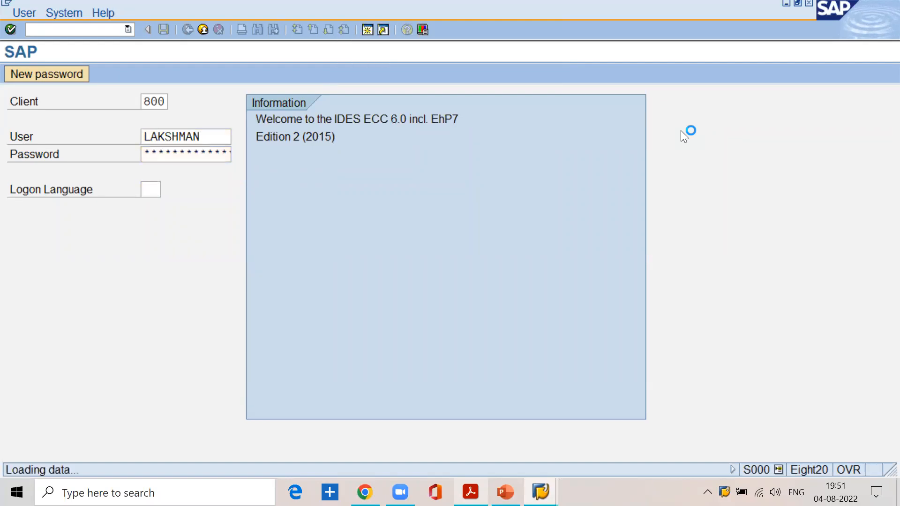
Open the SAP Reference IMG through the SPRO favorite and expand Financial Accounting (New)
{"action": "double_click", "coordinate": [182, 114]}
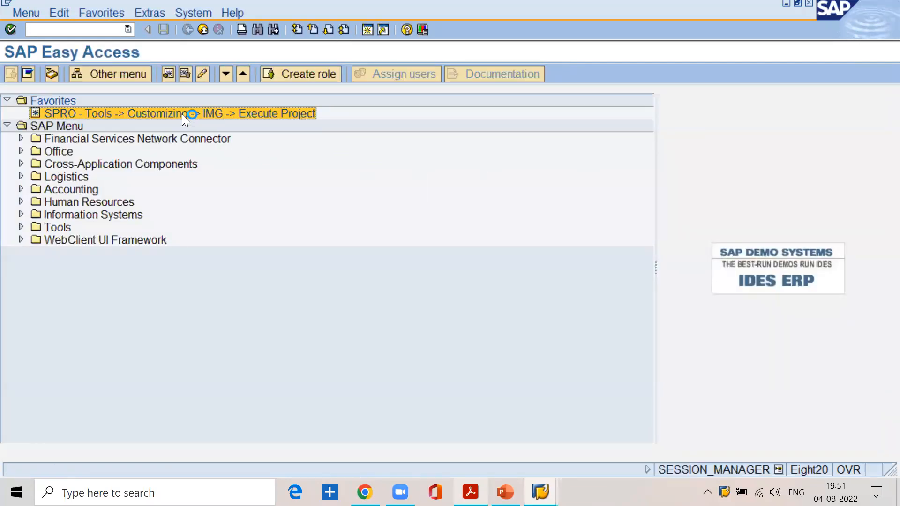
{"action": "left_click", "coordinate": [52, 77]}
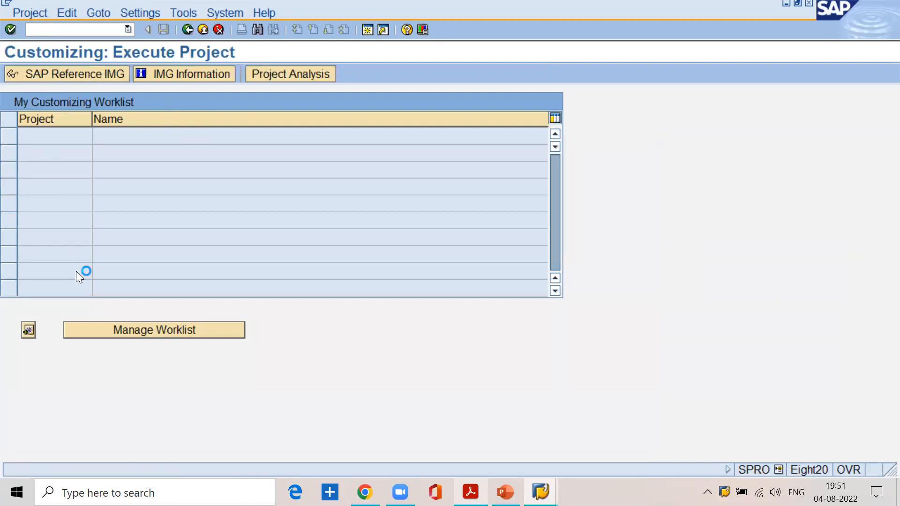
{"action": "left_click", "coordinate": [82, 317]}
{"action": "left_click", "coordinate": [21, 319]}
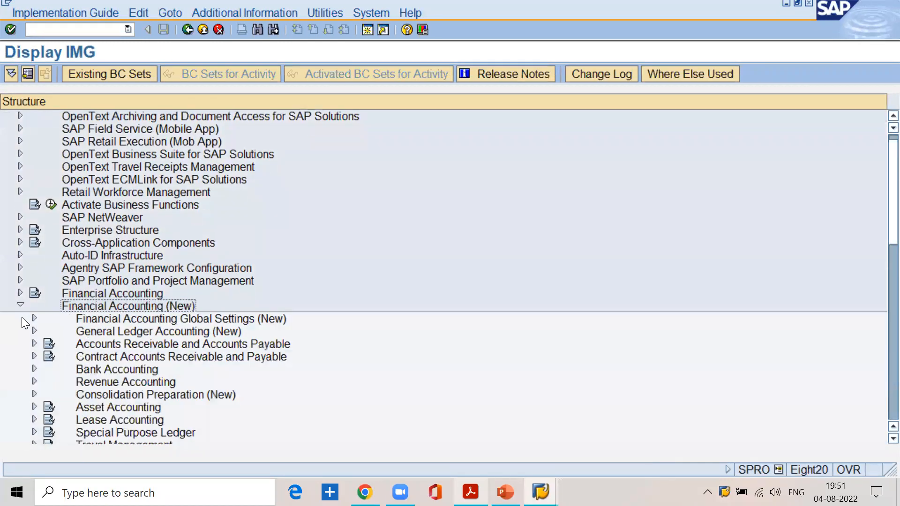
Expand General Ledger Accounting (New), Master Data and G/L Accounts in the IMG structure
{"action": "left_click", "coordinate": [91, 334]}
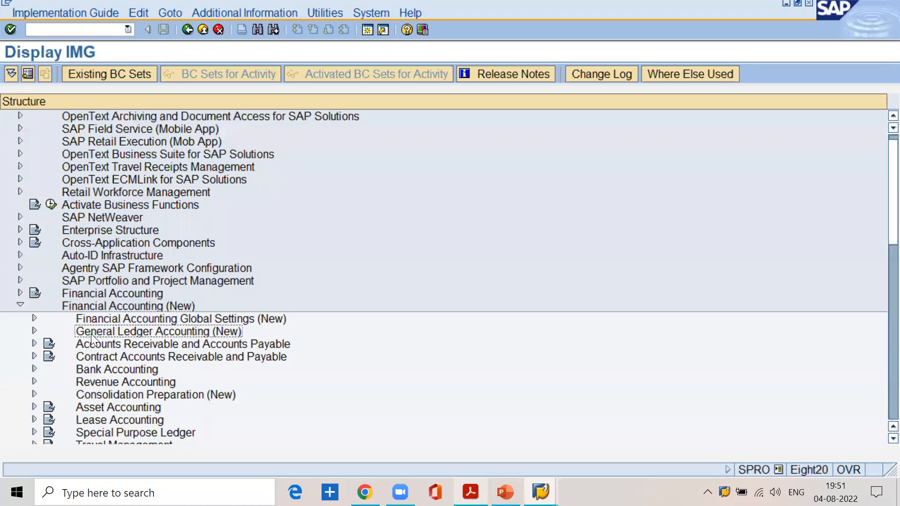
{"action": "left_click", "coordinate": [33, 331]}
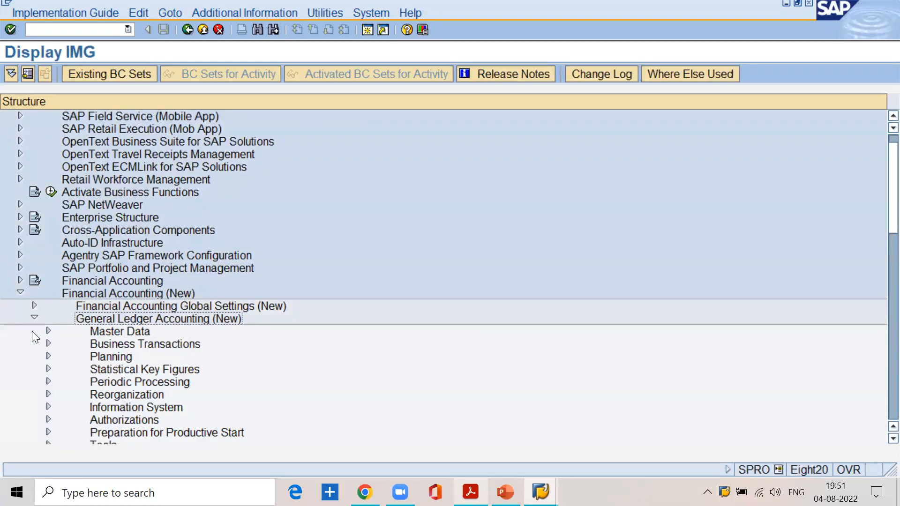
{"action": "left_click", "coordinate": [101, 331]}
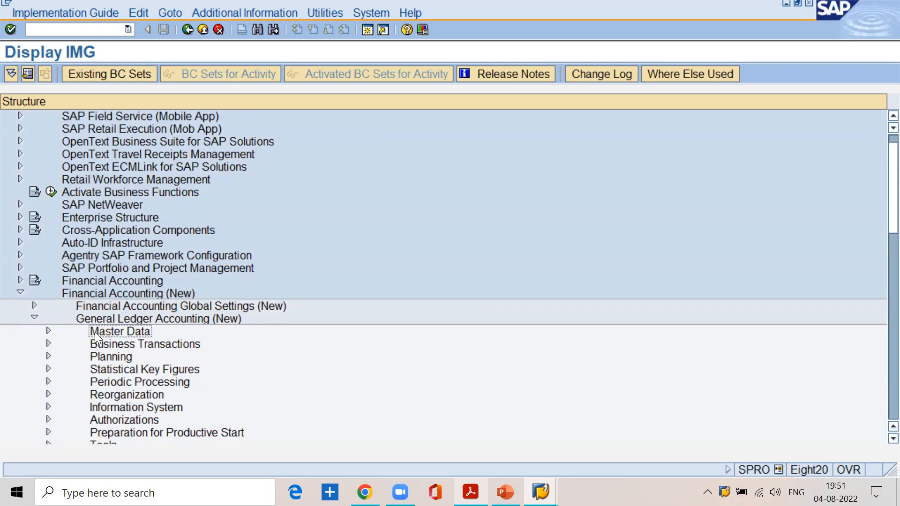
{"action": "left_click", "coordinate": [49, 332]}
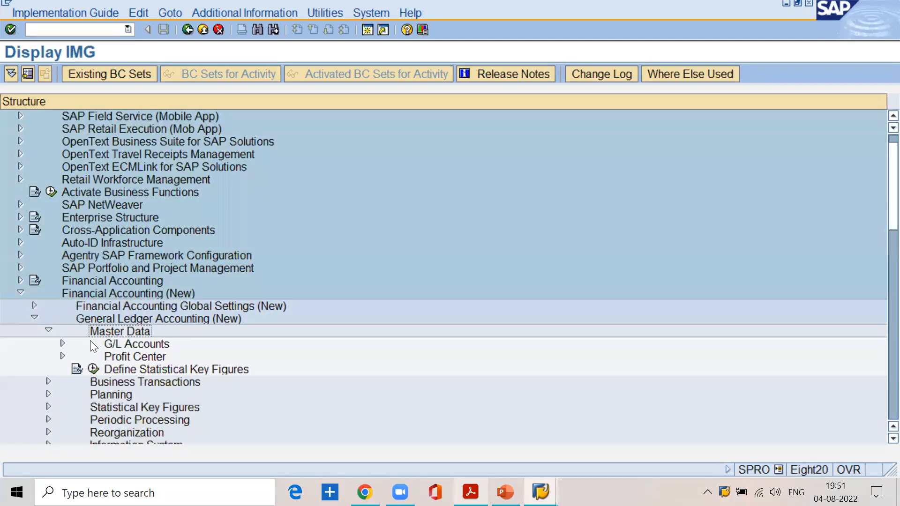
{"action": "left_click", "coordinate": [91, 342]}
{"action": "left_click", "coordinate": [61, 346]}
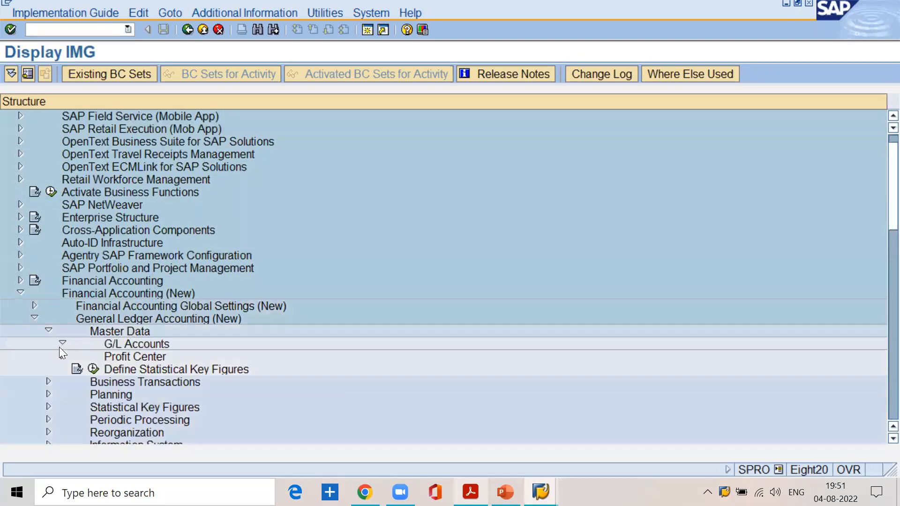
Check the PDF for the part of the IMG path that follows G/L accounts
{"action": "key", "text": "alt+Tab"}
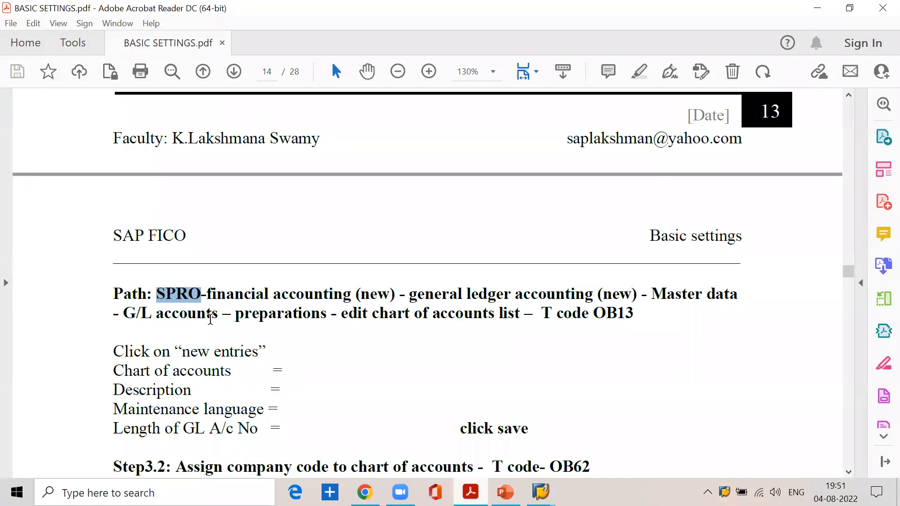
{"action": "left_click_drag", "start_coordinate": [218, 314], "coordinate": [122, 314]}
{"action": "left_click_drag", "start_coordinate": [234, 313], "coordinate": [327, 313]}
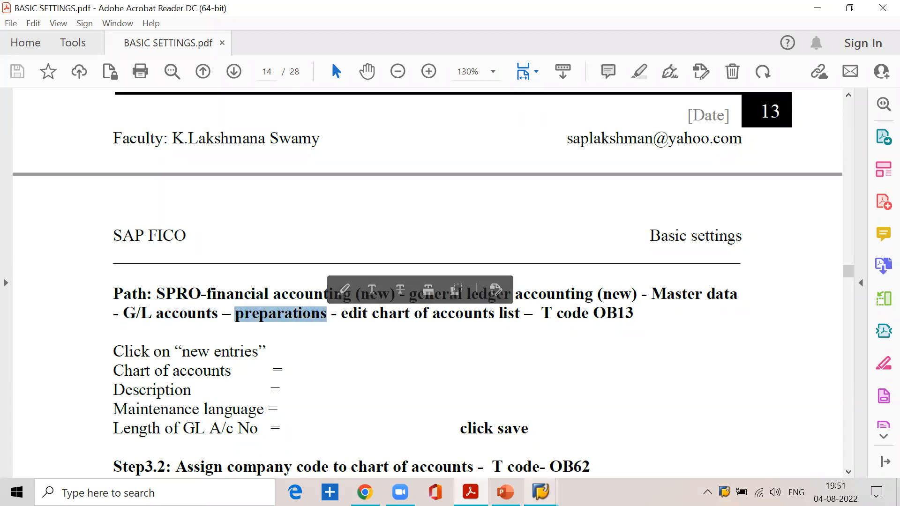
Return to SAP, expand Preparations under G/L Accounts and execute Edit Chart of Accounts List
{"action": "left_click", "coordinate": [539, 453]}
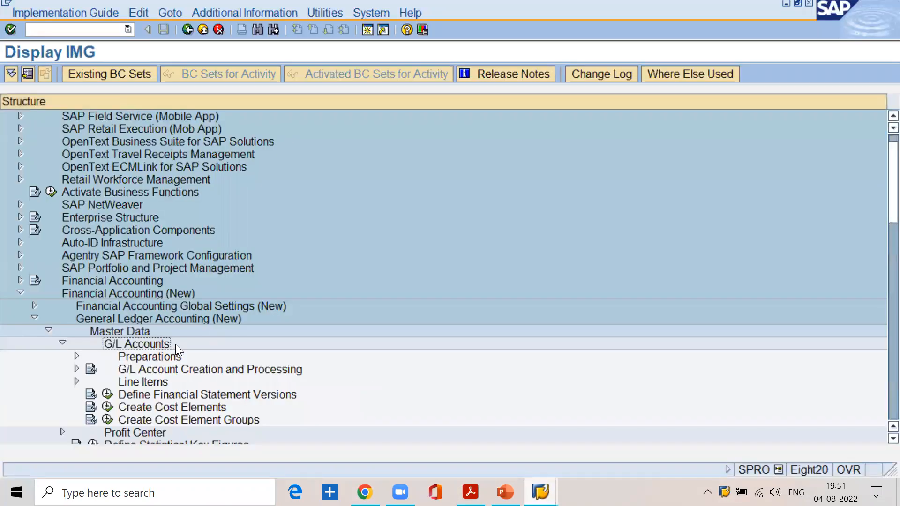
{"action": "left_click", "coordinate": [163, 356]}
{"action": "left_click", "coordinate": [76, 356]}
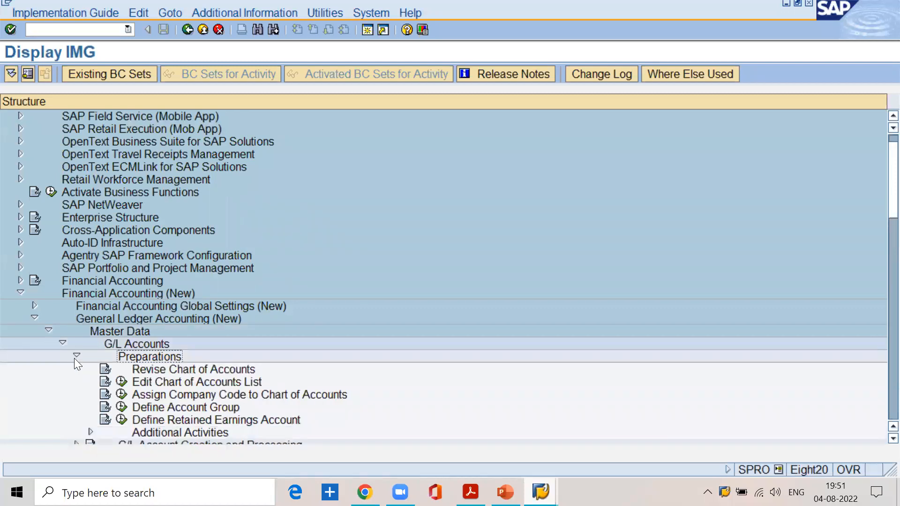
{"action": "left_click", "coordinate": [150, 384]}
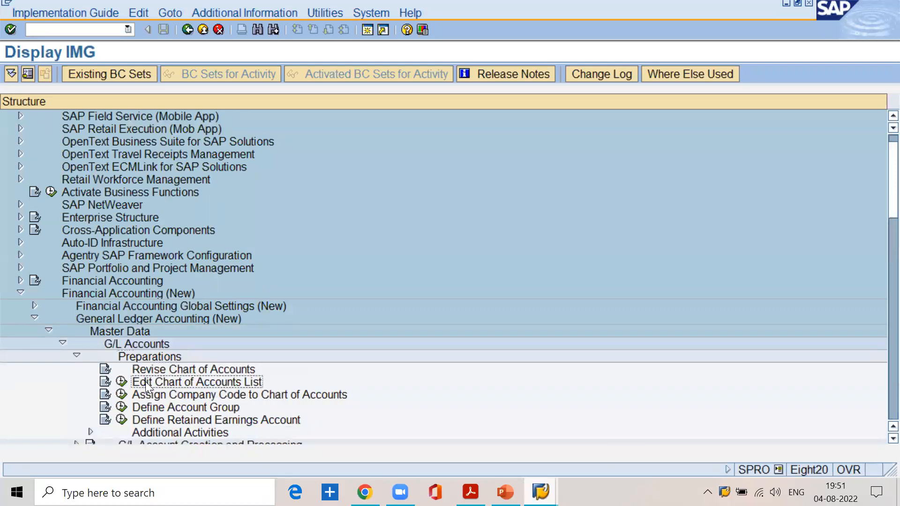
{"action": "left_click", "coordinate": [123, 381]}
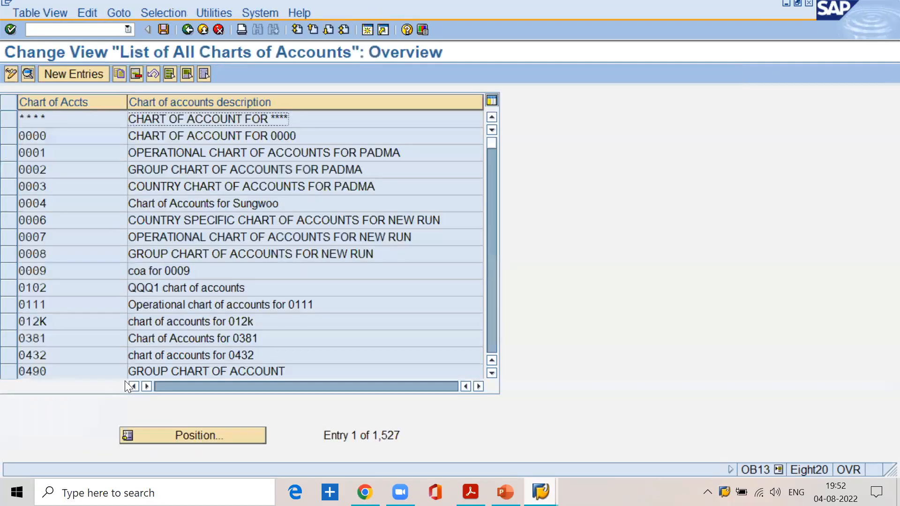
Create a new chart of accounts entry with the code sskv and the description "chart of account for sskv"
{"action": "left_click", "coordinate": [77, 76]}
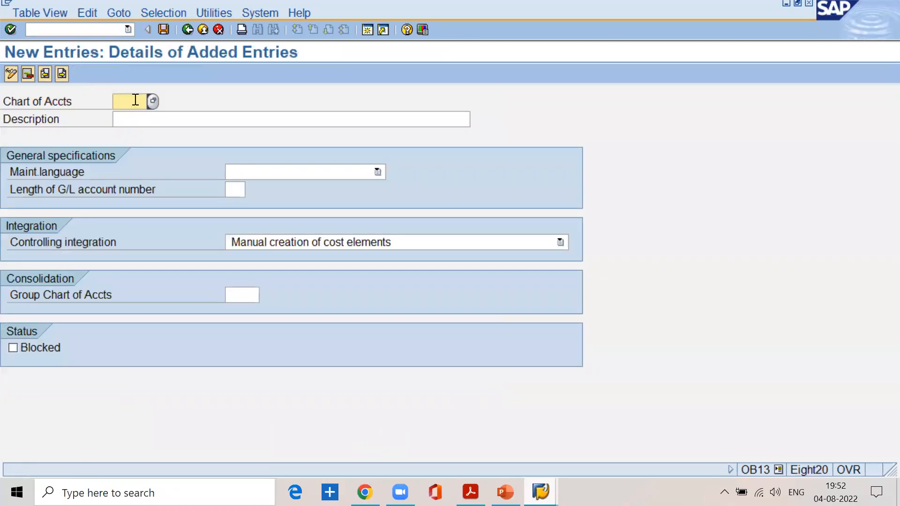
{"action": "type", "text": "sskv"}
{"action": "key", "text": "Tab"}
{"action": "type", "text": "o"}
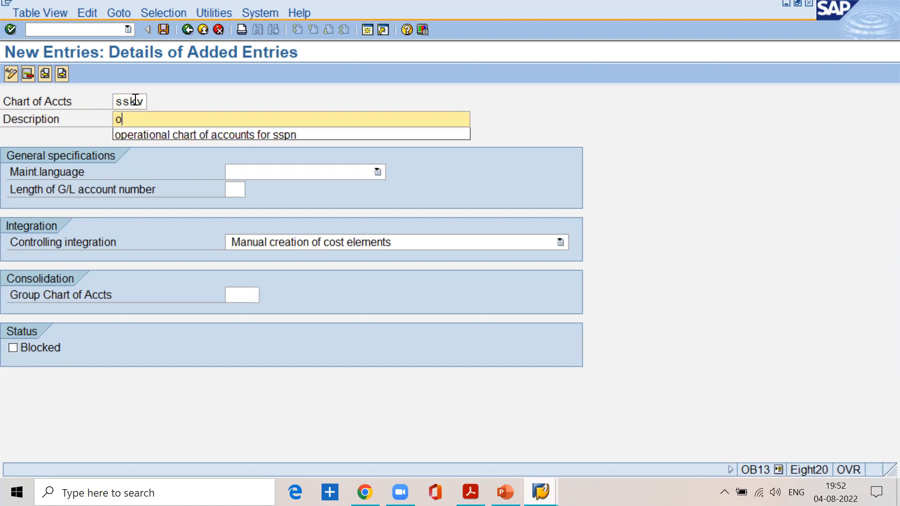
{"action": "key", "text": "BackSpace"}
{"action": "type", "text": "chart of cco"}
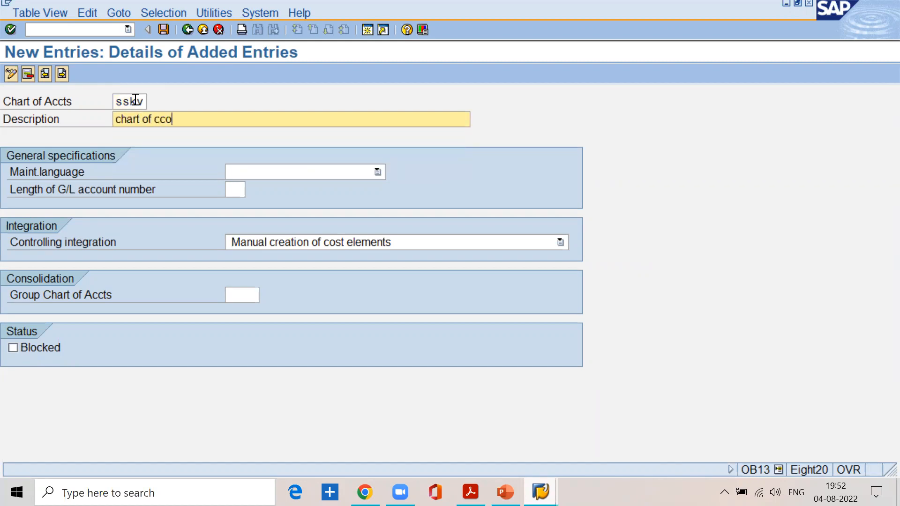
{"action": "key", "text": "BackSpace"}
{"action": "key", "text": "BackSpace"}
{"action": "key", "text": "BackSpace"}
{"action": "type", "text": "account ofr"}
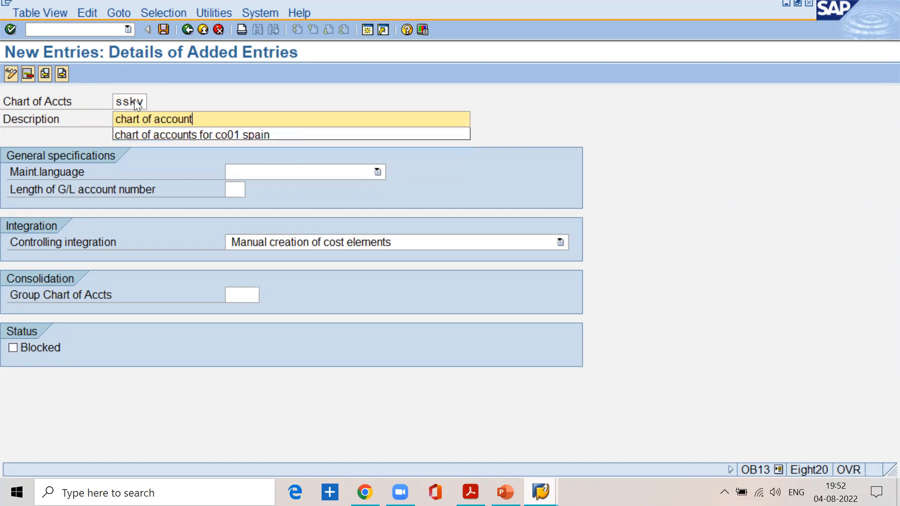
{"action": "key", "text": "BackSpace"}
{"action": "key", "text": "BackSpace"}
{"action": "key", "text": "BackSpace"}
{"action": "type", "text": "for sskv"}
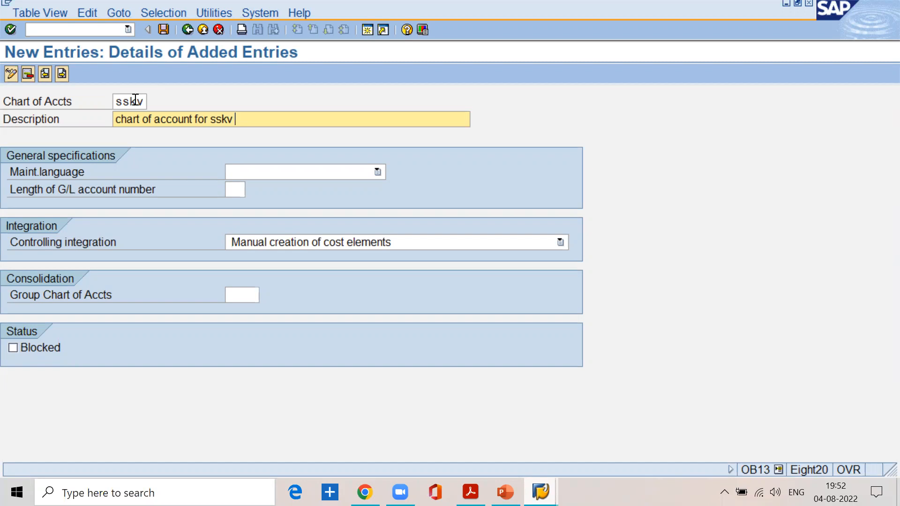
Set the maintenance language of the new chart of accounts to EN English
{"action": "left_click", "coordinate": [238, 168]}
{"action": "left_click", "coordinate": [445, 172]}
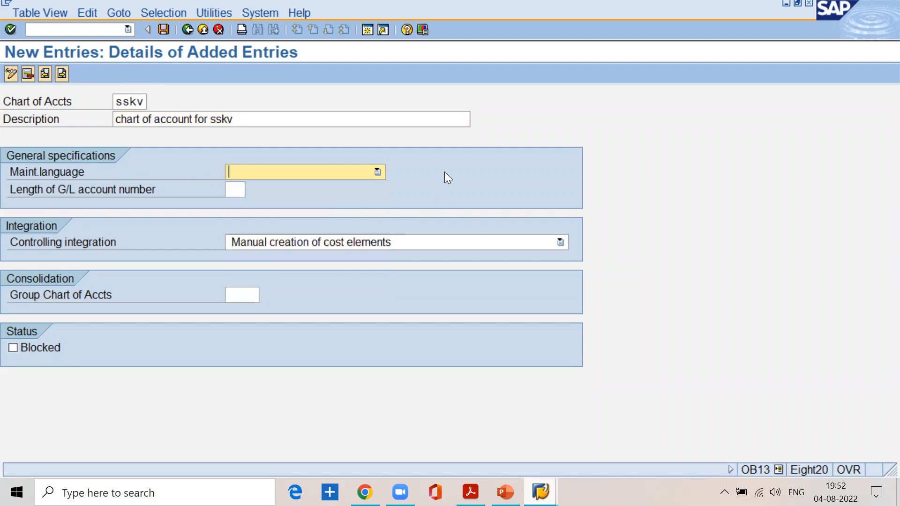
{"action": "left_click", "coordinate": [377, 172]}
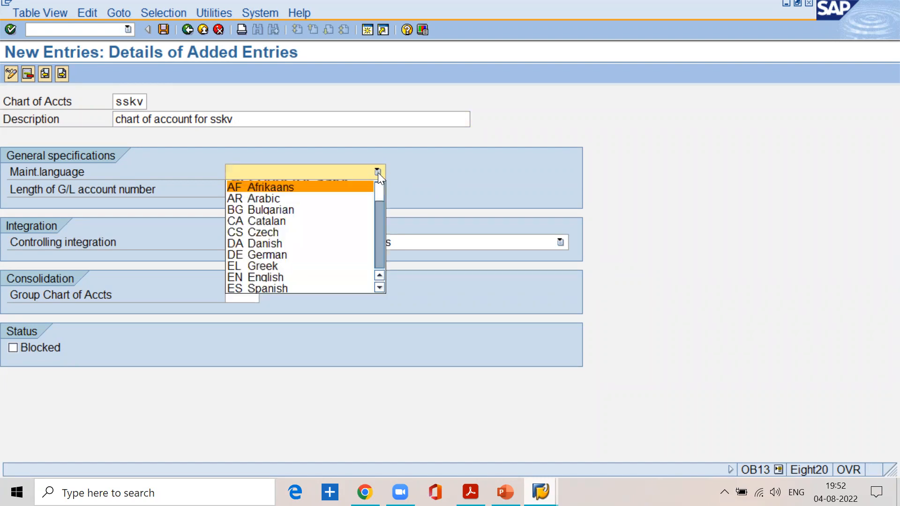
{"action": "left_click", "coordinate": [299, 277]}
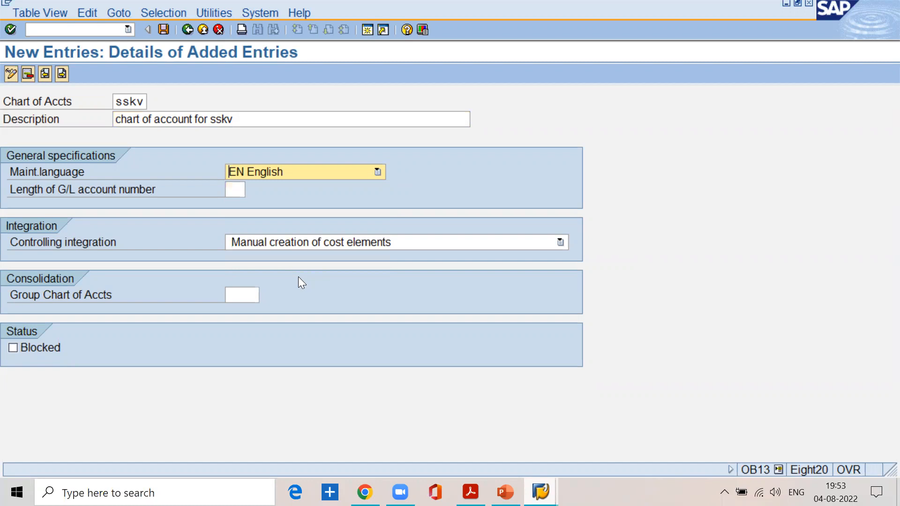
Set the length of the G/L account number to 06 and keep controlling integration at manual creation of cost elements
{"action": "left_click", "coordinate": [238, 192]}
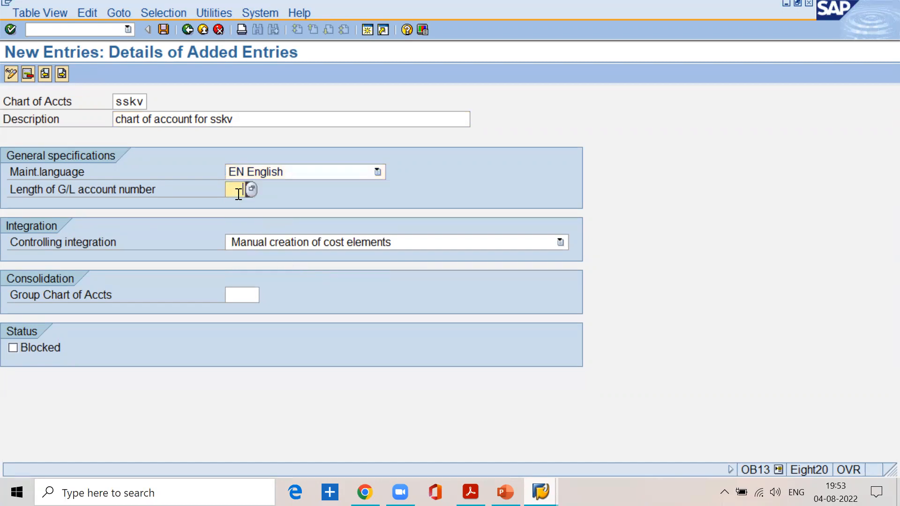
{"action": "type", "text": "06"}
{"action": "left_click", "coordinate": [99, 240]}
{"action": "left_click", "coordinate": [386, 244]}
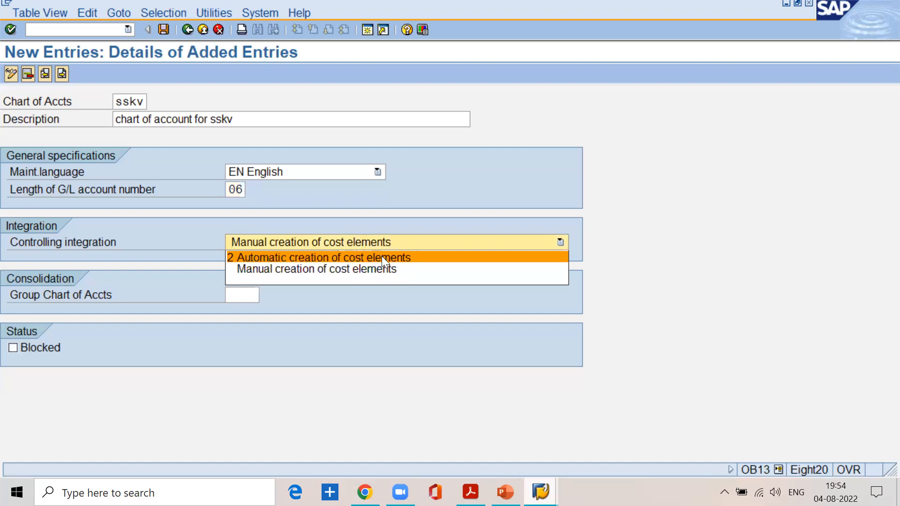
{"action": "left_click", "coordinate": [395, 217]}
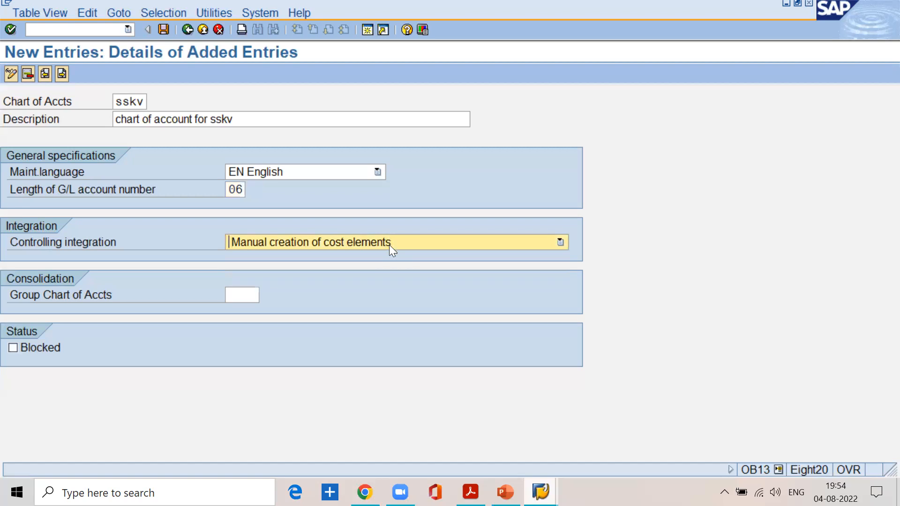
Check the PDF for the remaining chart of accounts fields and the instructions that follow, and return to SAP
{"action": "left_click", "coordinate": [469, 432]}
{"action": "scroll", "coordinate": [345, 347], "scroll_direction": "down", "scroll_amount": 3}
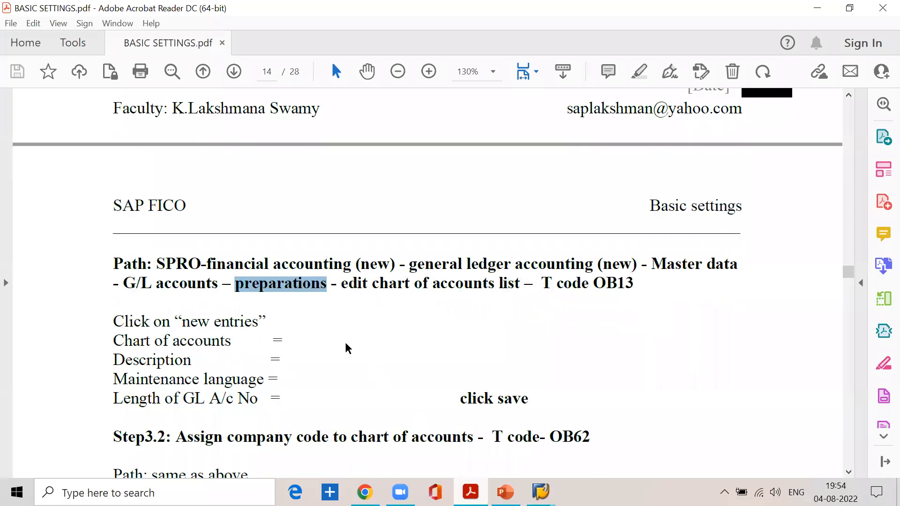
{"action": "left_click", "coordinate": [817, 8]}
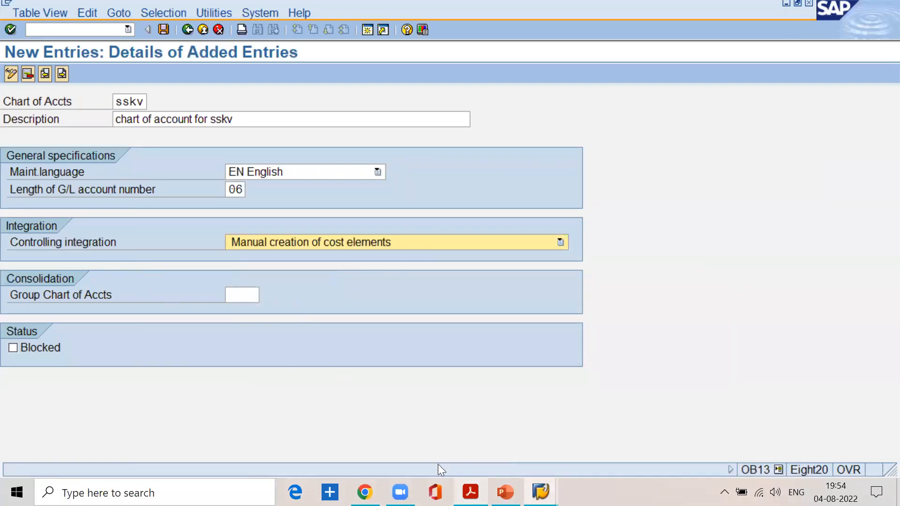
{"action": "left_click", "coordinate": [470, 491]}
{"action": "scroll", "coordinate": [315, 382], "scroll_direction": "down", "scroll_amount": 8}
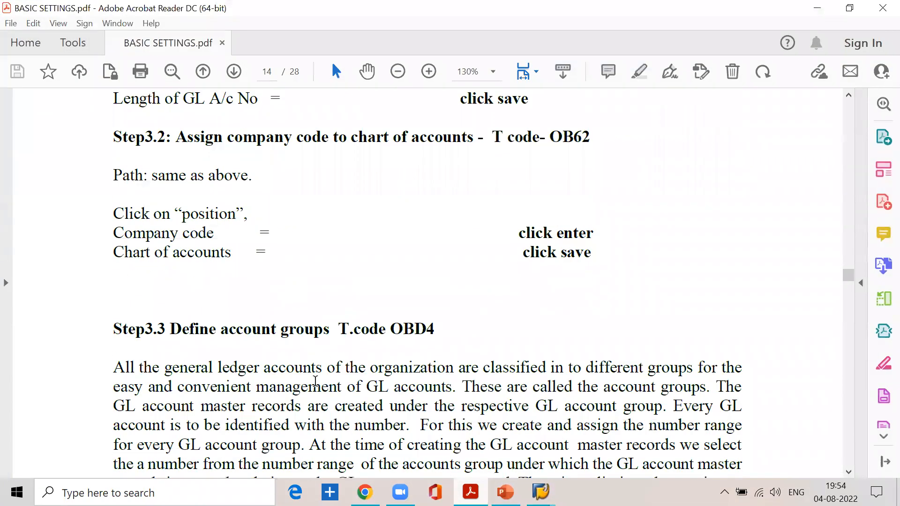
{"action": "scroll", "coordinate": [315, 382], "scroll_direction": "up", "scroll_amount": 8}
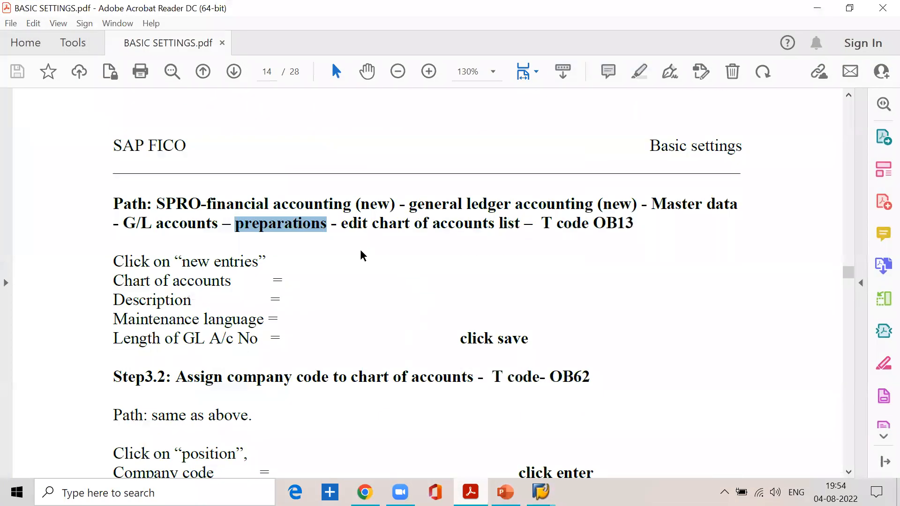
{"action": "left_click", "coordinate": [816, 9]}
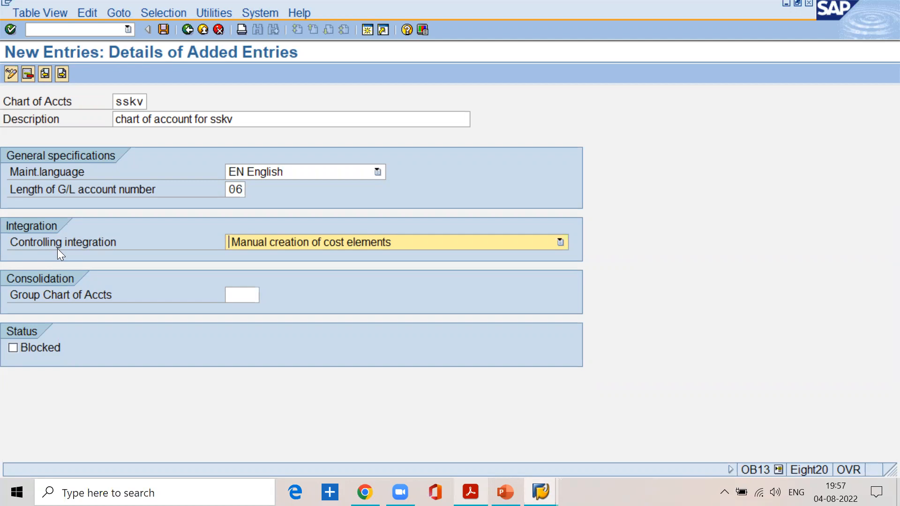
Keep manual creation of cost elements and save the new chart of accounts in the proposed customizing request
{"action": "left_click", "coordinate": [299, 242]}
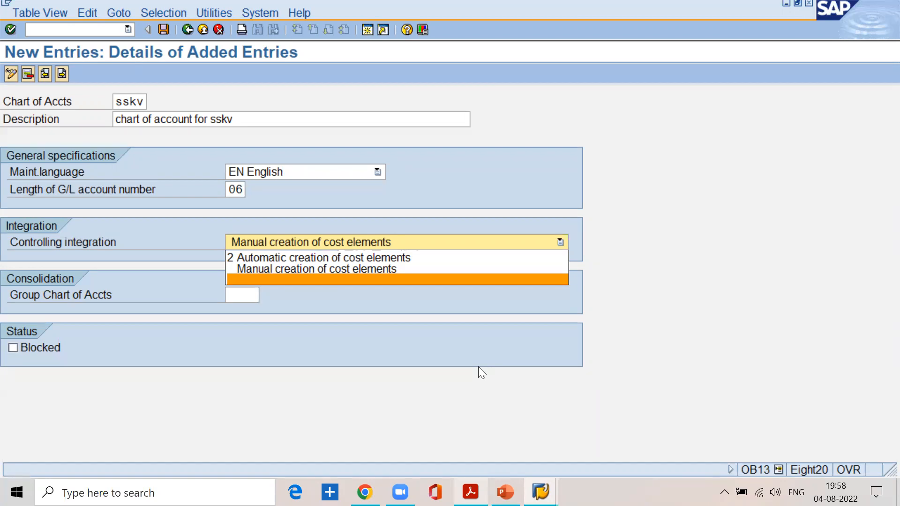
{"action": "key", "text": "Escape"}
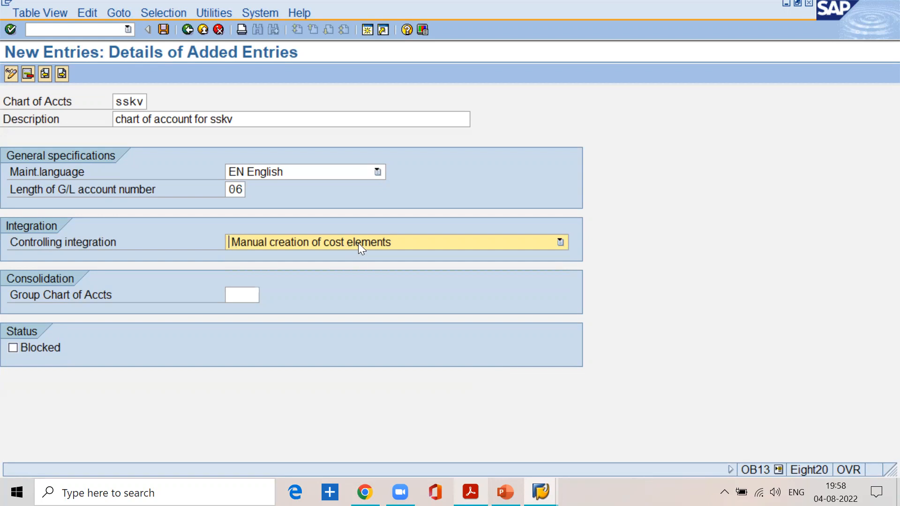
{"action": "left_click", "coordinate": [164, 29]}
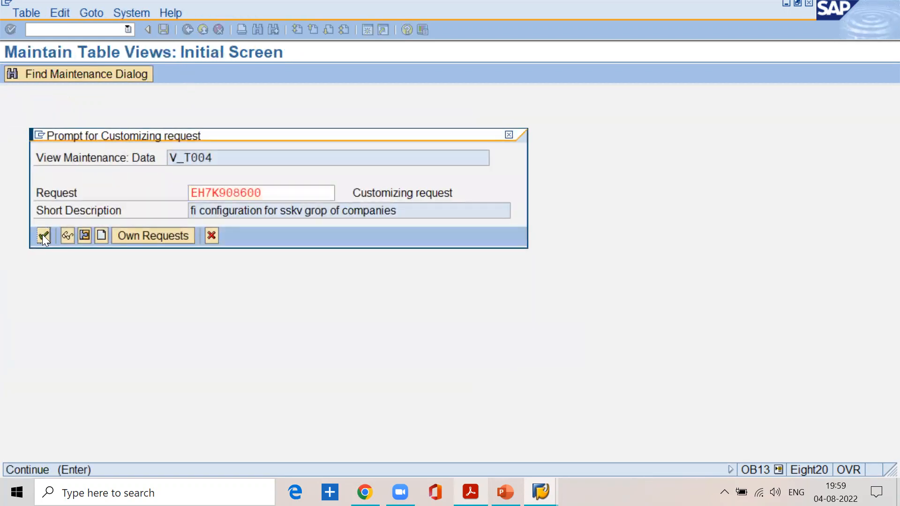
{"action": "left_click", "coordinate": [43, 235]}
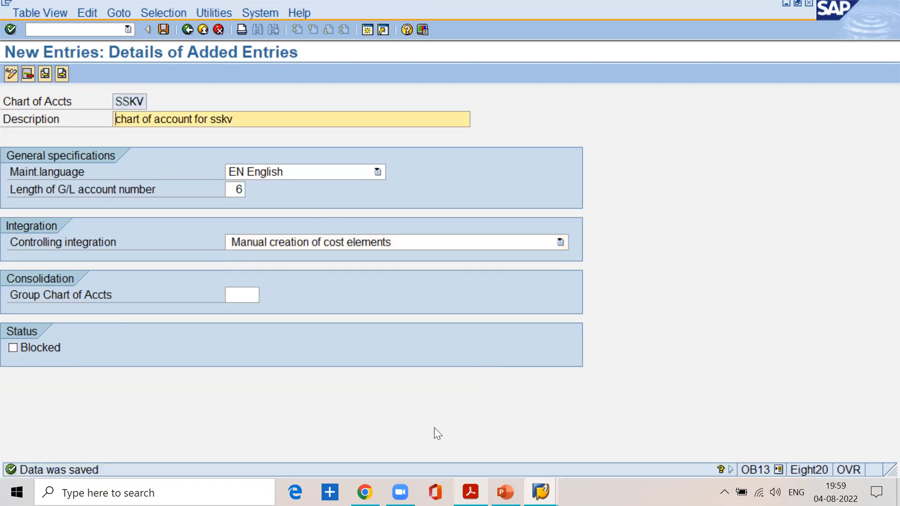
Read Step 3.2 in the PDF on assigning the company code to the chart of accounts and return to SAP
{"action": "left_click", "coordinate": [470, 492]}
{"action": "scroll", "coordinate": [322, 385], "scroll_direction": "down", "scroll_amount": 3}
{"action": "left_click_drag", "start_coordinate": [177, 257], "coordinate": [580, 264]}
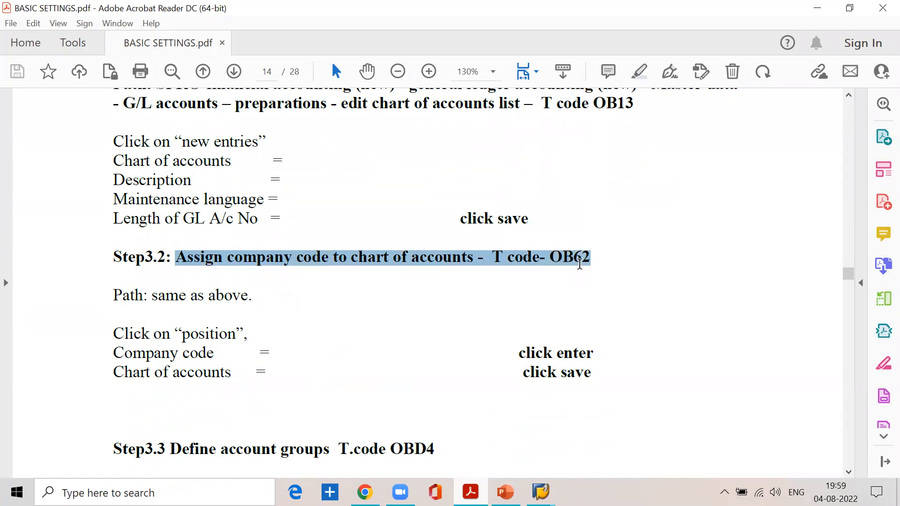
{"action": "left_click", "coordinate": [254, 295]}
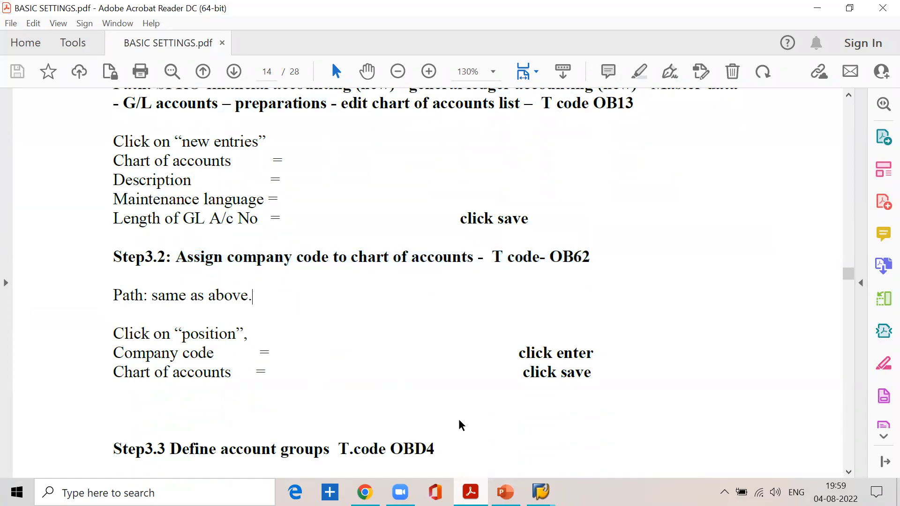
{"action": "mouse_move", "coordinate": [541, 492]}
{"action": "left_click", "coordinate": [538, 457]}
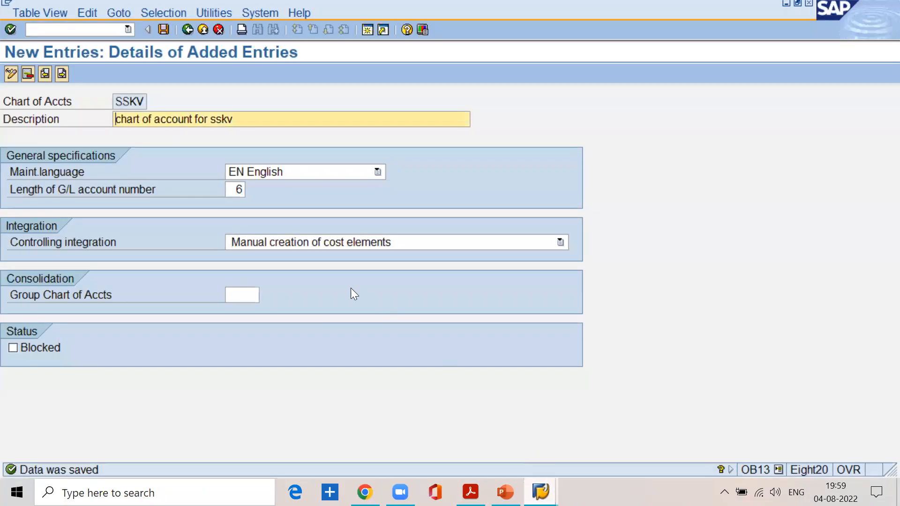
Return to the IMG structure and execute Assign Company Code to Chart of Accounts under Preparations
{"action": "left_click", "coordinate": [186, 29]}
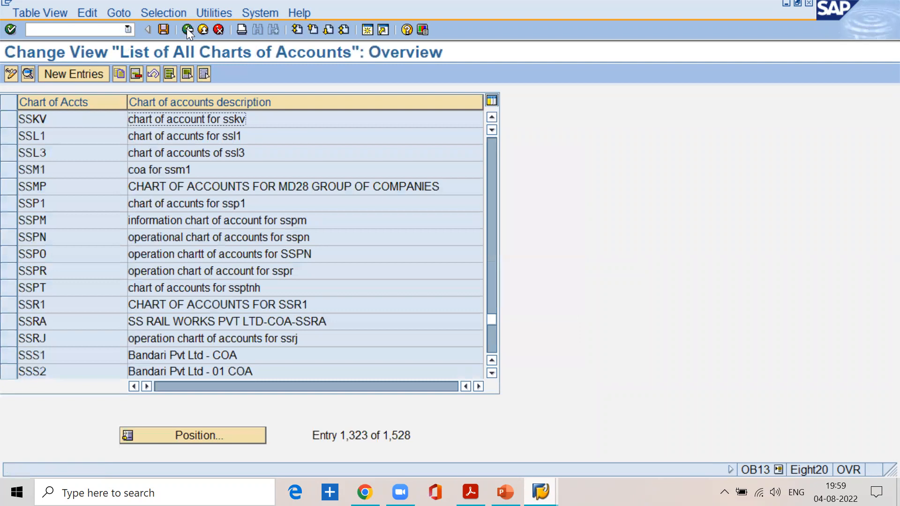
{"action": "left_click", "coordinate": [187, 30]}
{"action": "left_click", "coordinate": [136, 394]}
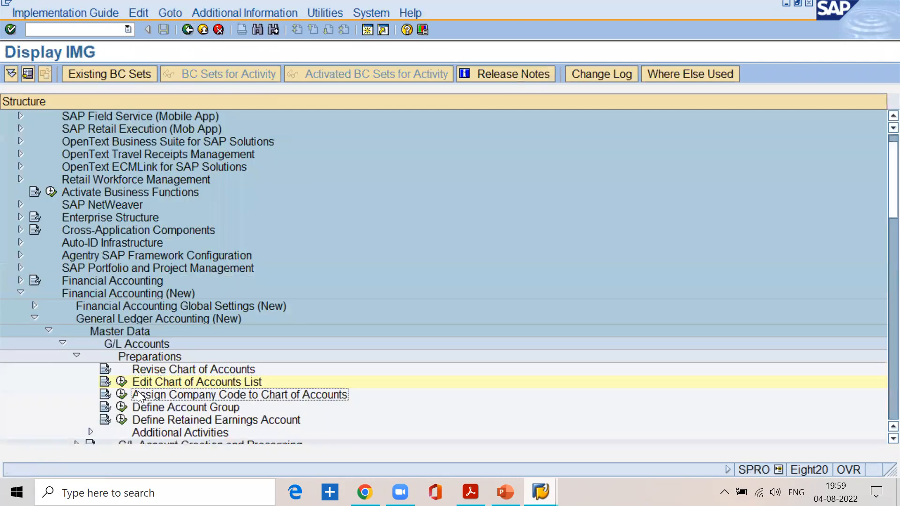
{"action": "left_click", "coordinate": [121, 395]}
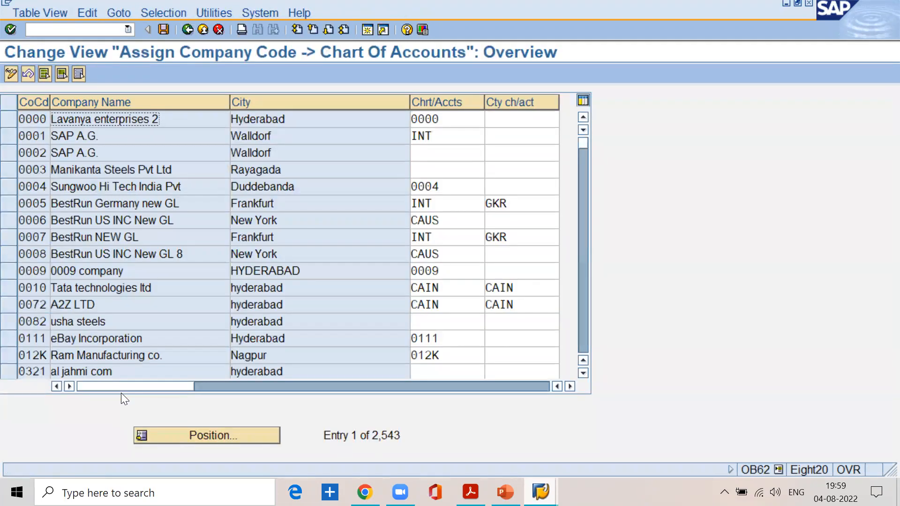
Position the company code list on company code sskv
{"action": "left_click", "coordinate": [200, 438]}
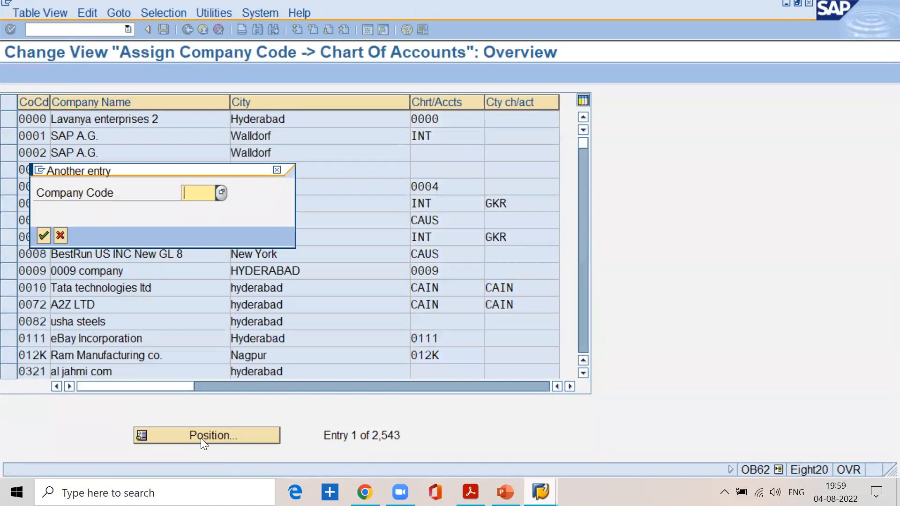
{"action": "type", "text": "sskv"}
{"action": "key", "text": "Return"}
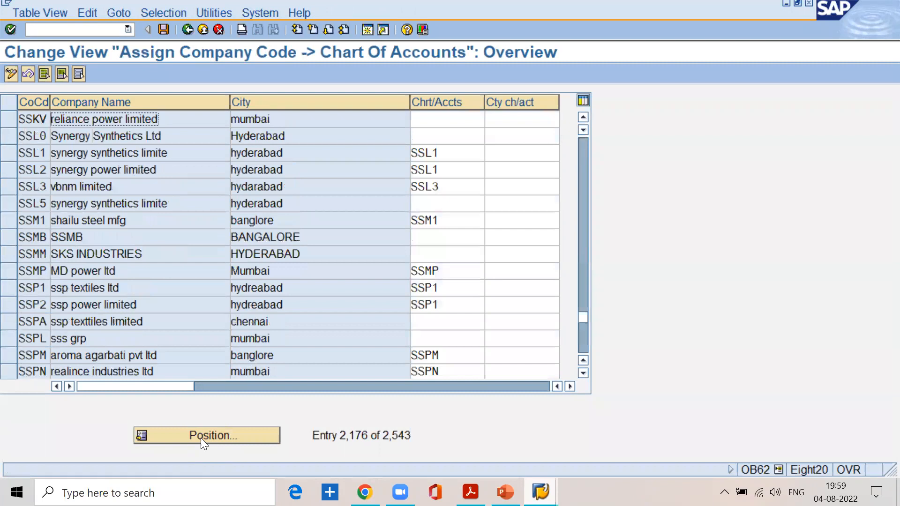
Assign chart of accounts sskv to company code SSKV, leave the country chart empty and save in the proposed customizing request
{"action": "left_click", "coordinate": [9, 118]}
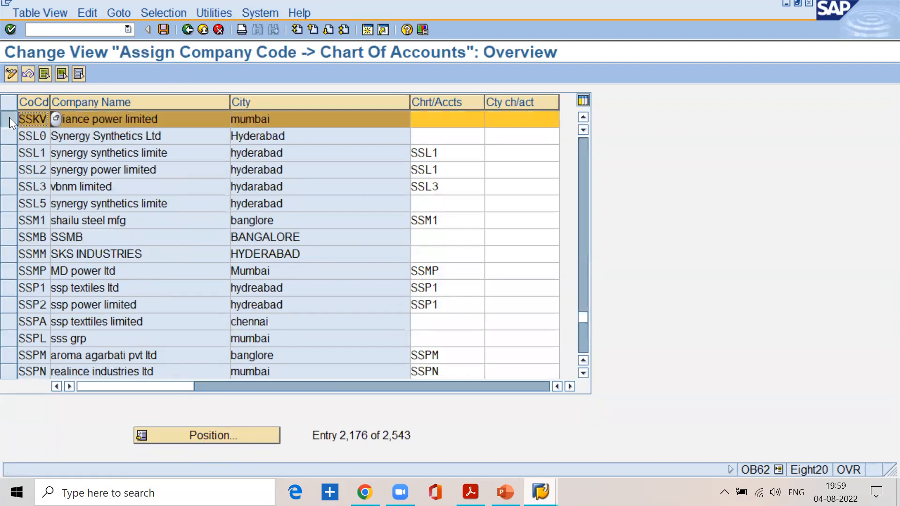
{"action": "left_click", "coordinate": [186, 114]}
{"action": "left_click", "coordinate": [435, 120]}
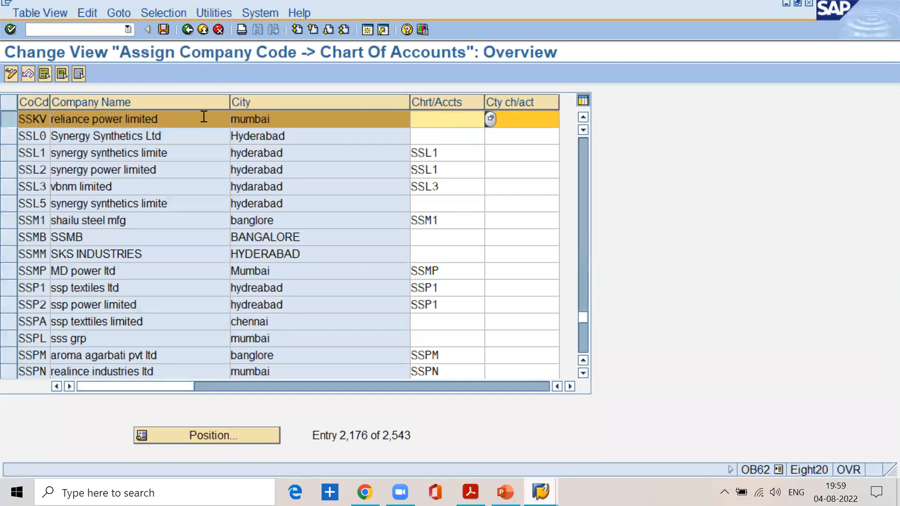
{"action": "left_click", "coordinate": [3, 121]}
{"action": "left_click", "coordinate": [433, 120]}
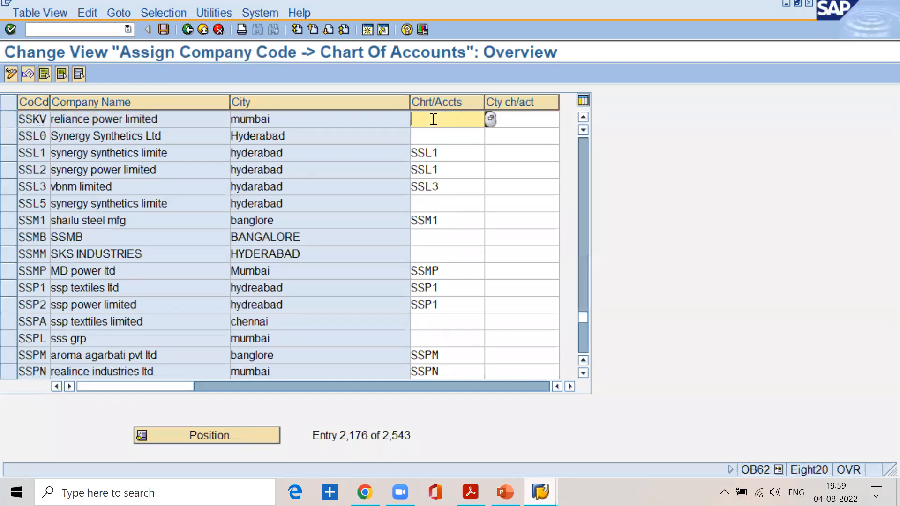
{"action": "type", "text": "sskv"}
{"action": "left_click", "coordinate": [524, 120]}
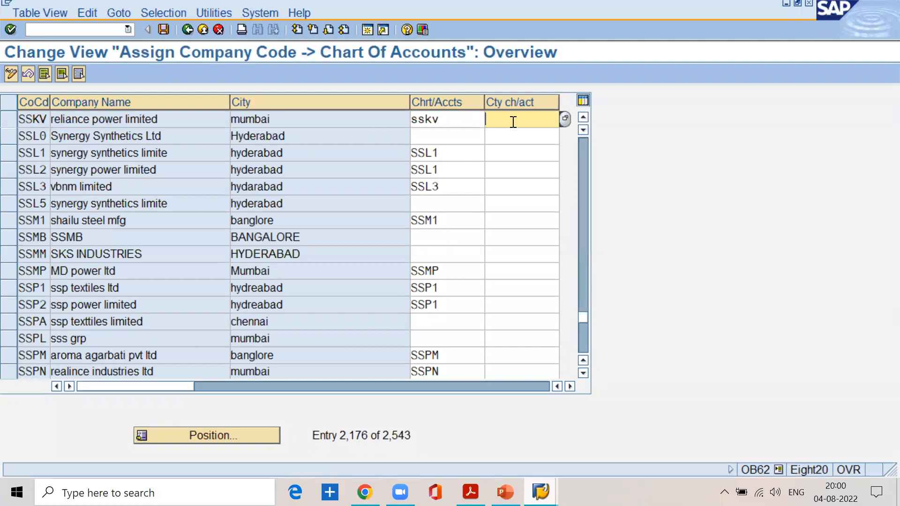
{"action": "left_click", "coordinate": [162, 31]}
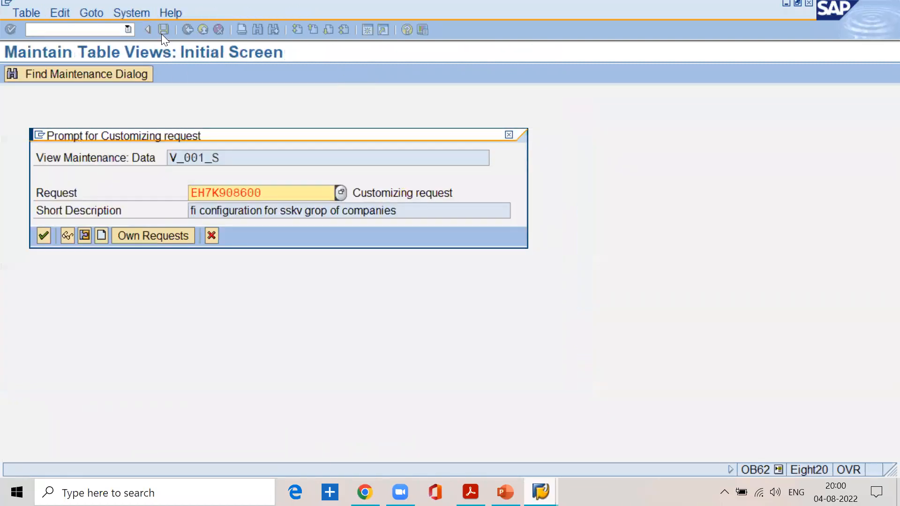
{"action": "left_click", "coordinate": [38, 237]}
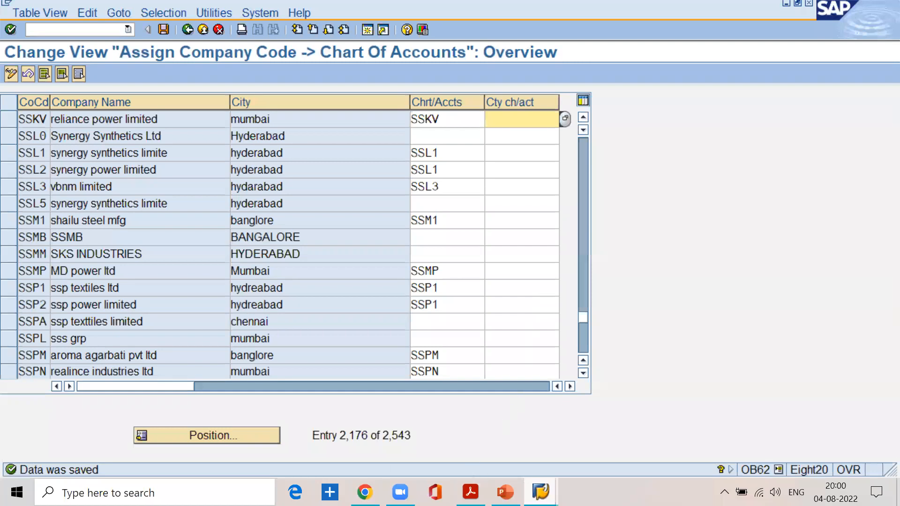
Read Step 3.3 in the PDF on defining account groups with transaction OBD4 and return to SAP
{"action": "left_click", "coordinate": [461, 404]}
{"action": "scroll", "coordinate": [434, 296], "scroll_direction": "down", "scroll_amount": 10}
{"action": "left_click_drag", "start_coordinate": [171, 178], "coordinate": [375, 178]}
{"action": "left_click_drag", "start_coordinate": [426, 180], "coordinate": [427, 183]}
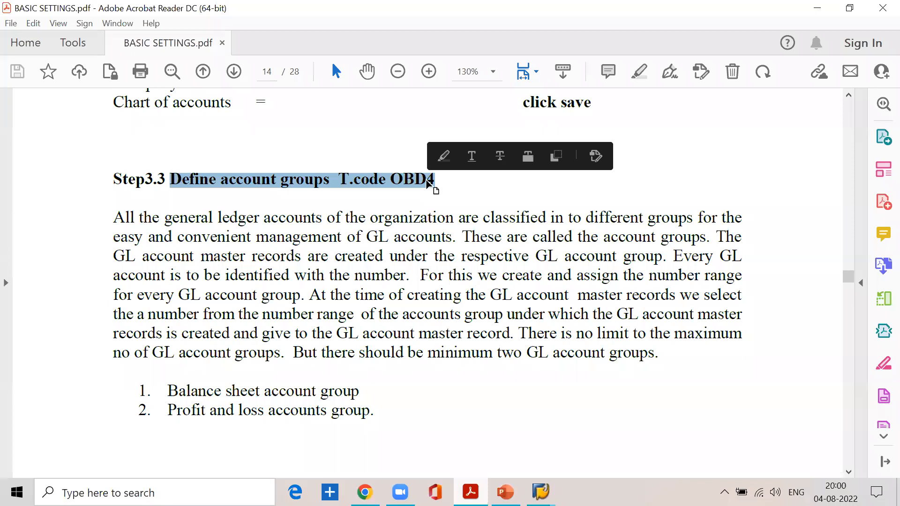
{"action": "left_click", "coordinate": [818, 8]}
Leave the company code assignment and the IMG and go back to SAP Easy Access
{"action": "left_click", "coordinate": [192, 29]}
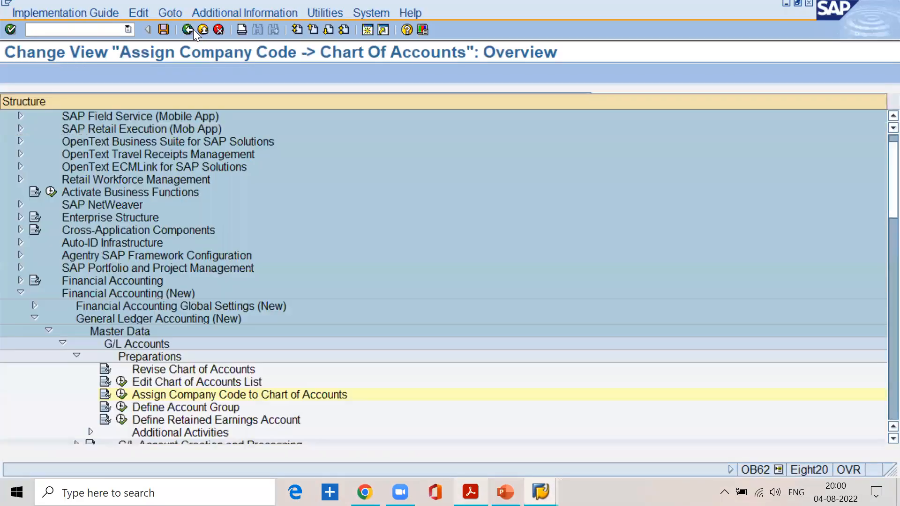
{"action": "left_click", "coordinate": [193, 29]}
{"action": "left_click", "coordinate": [193, 29]}
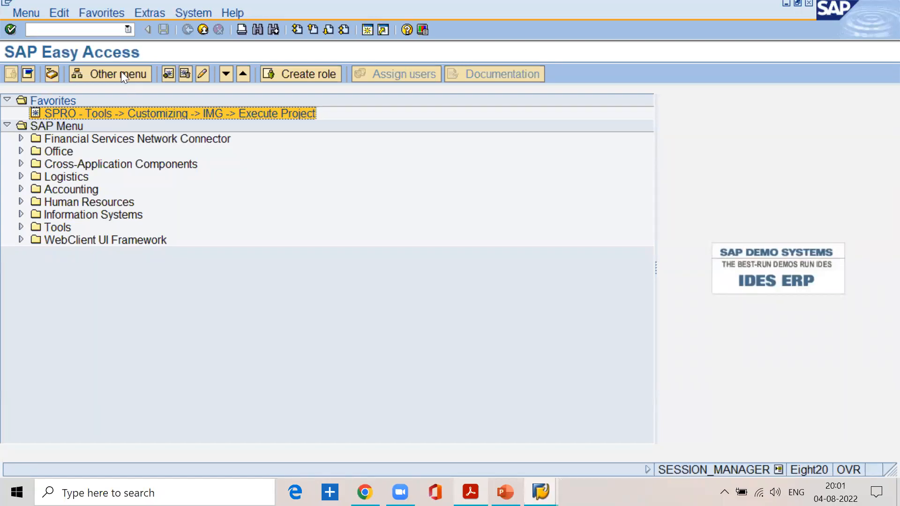
Open the SAP Reference IMG with transaction spro and return to SAP Easy Access
{"action": "left_click", "coordinate": [101, 30]}
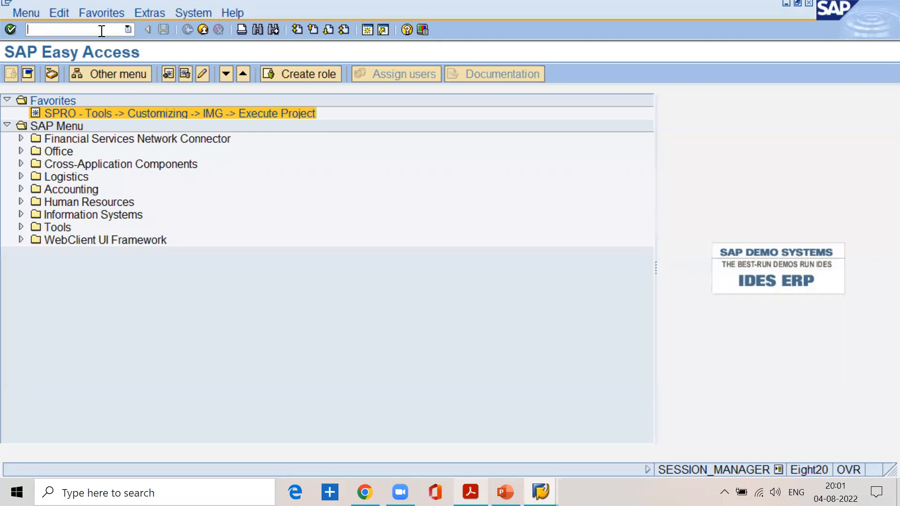
{"action": "type", "text": "spro"}
{"action": "key", "text": "Return"}
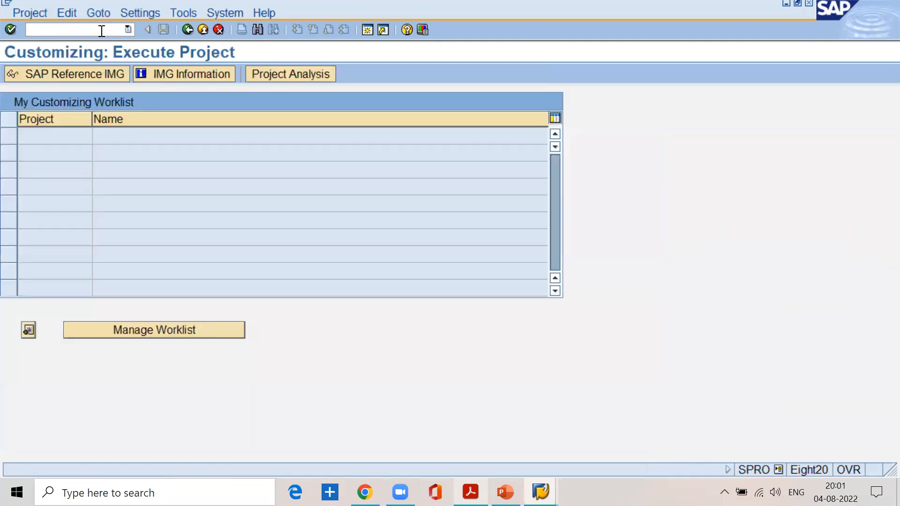
{"action": "left_click", "coordinate": [105, 71]}
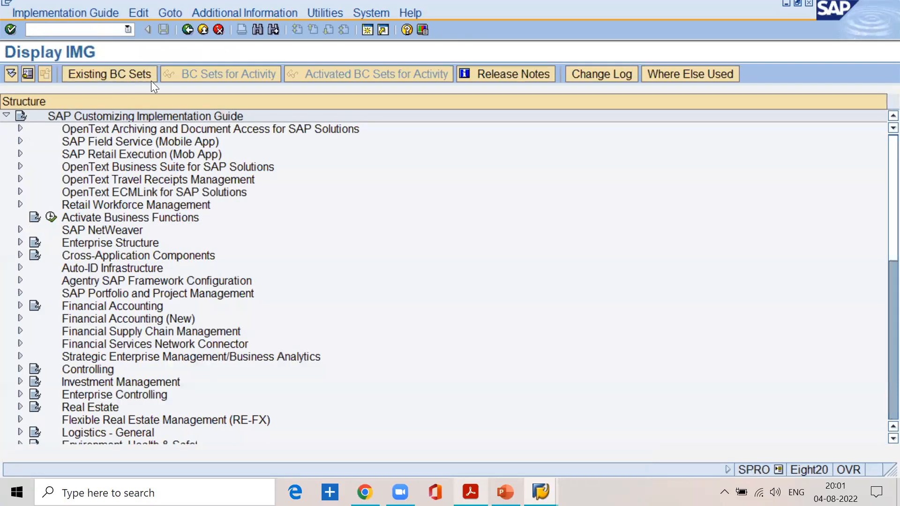
{"action": "left_click", "coordinate": [189, 34]}
{"action": "left_click", "coordinate": [188, 33]}
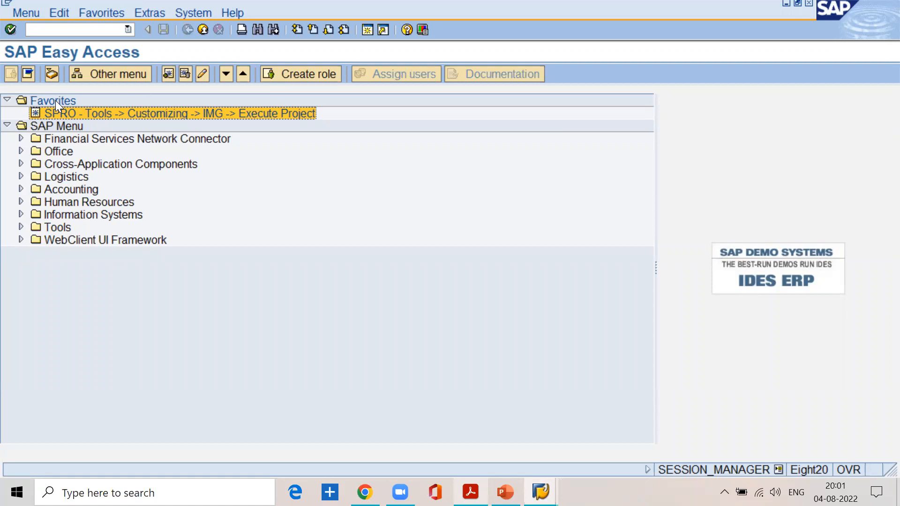
Delete the SPRO entry from the Favorites list
{"action": "left_click", "coordinate": [61, 15]}
{"action": "mouse_move", "coordinate": [94, 13]}
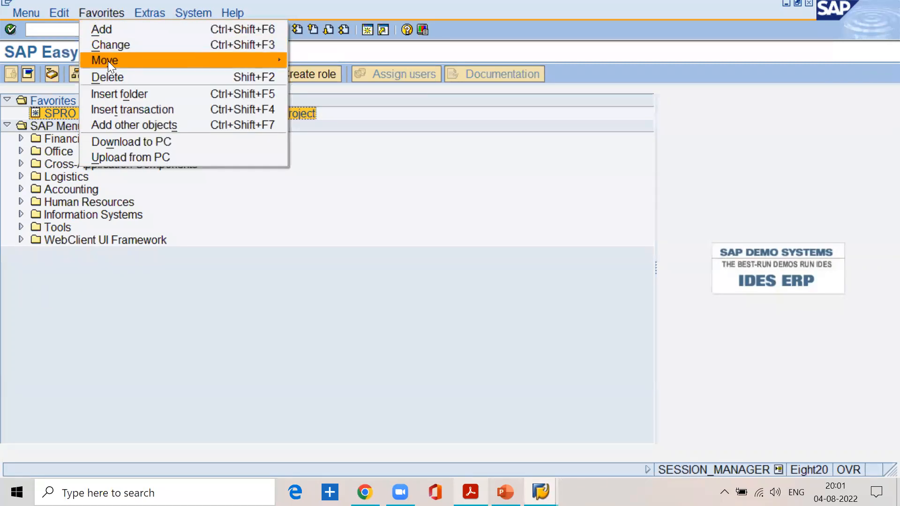
{"action": "left_click", "coordinate": [105, 73]}
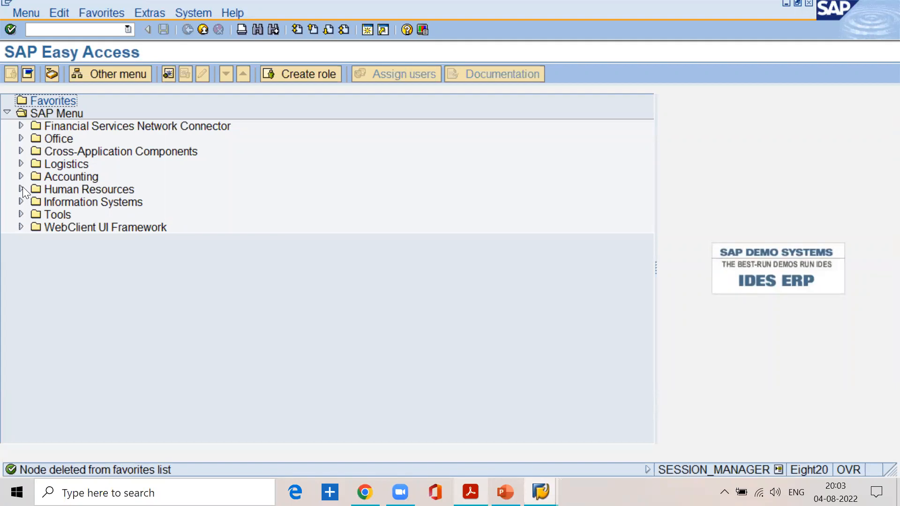
Add the SPRO - Execute Project transaction from Tools > Customizing > IMG in the SAP Menu to the Favorites
{"action": "left_click", "coordinate": [21, 215]}
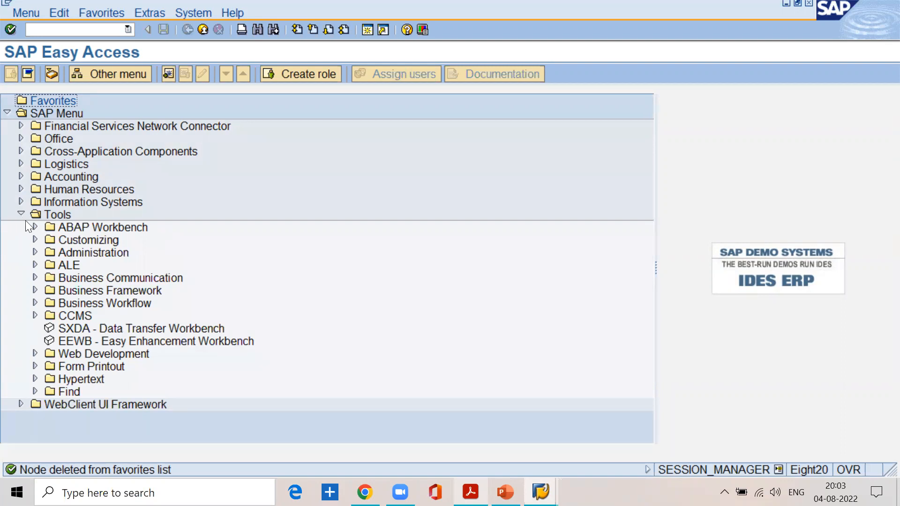
{"action": "left_click", "coordinate": [21, 214]}
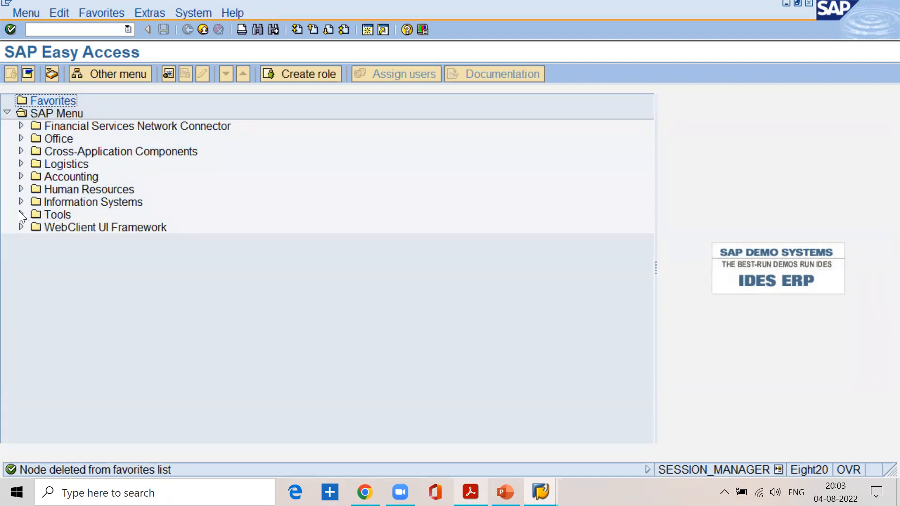
{"action": "left_click", "coordinate": [21, 215]}
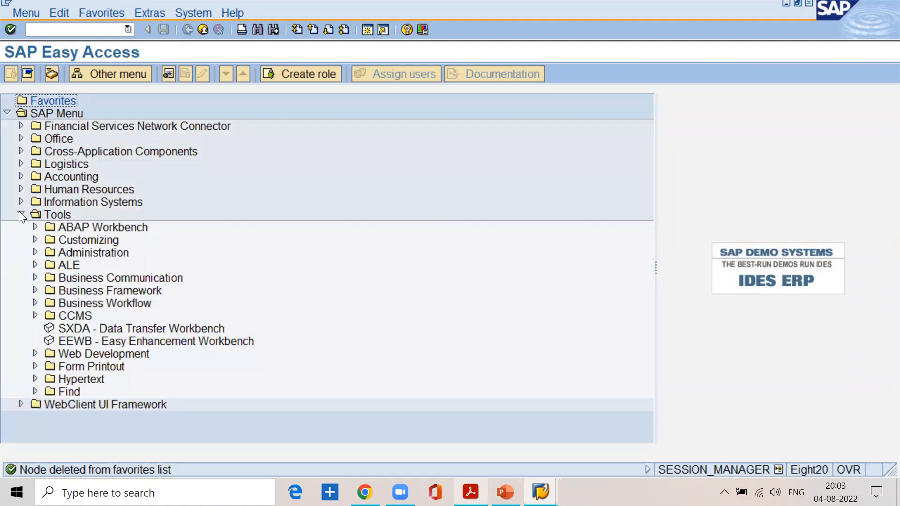
{"action": "left_click", "coordinate": [34, 238]}
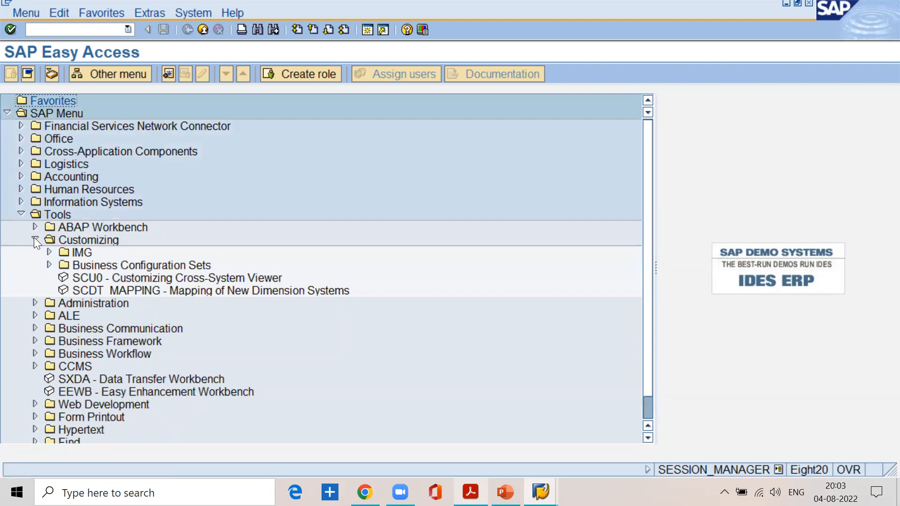
{"action": "left_click", "coordinate": [48, 252]}
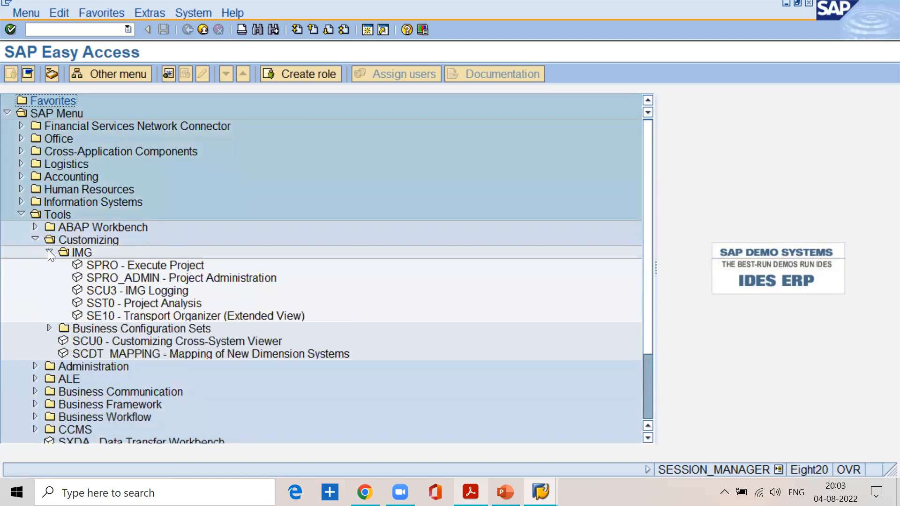
{"action": "left_click", "coordinate": [105, 266]}
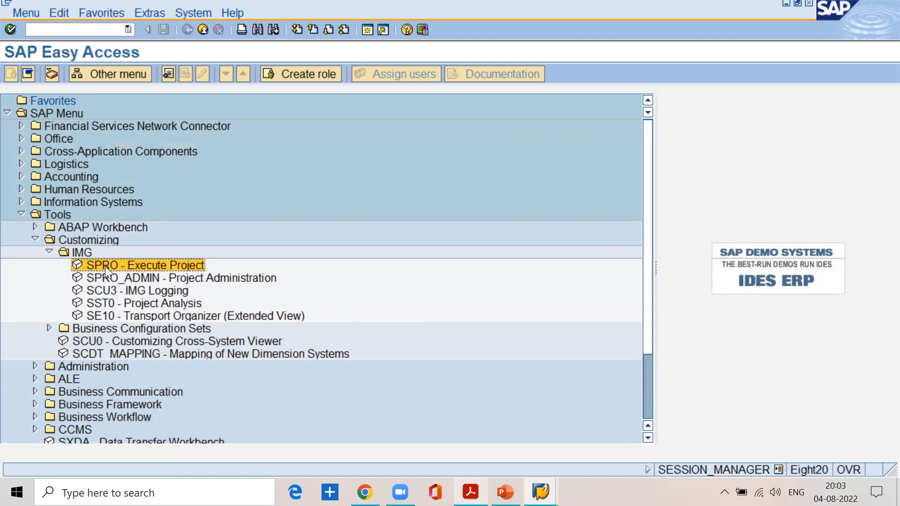
{"action": "left_click", "coordinate": [101, 14]}
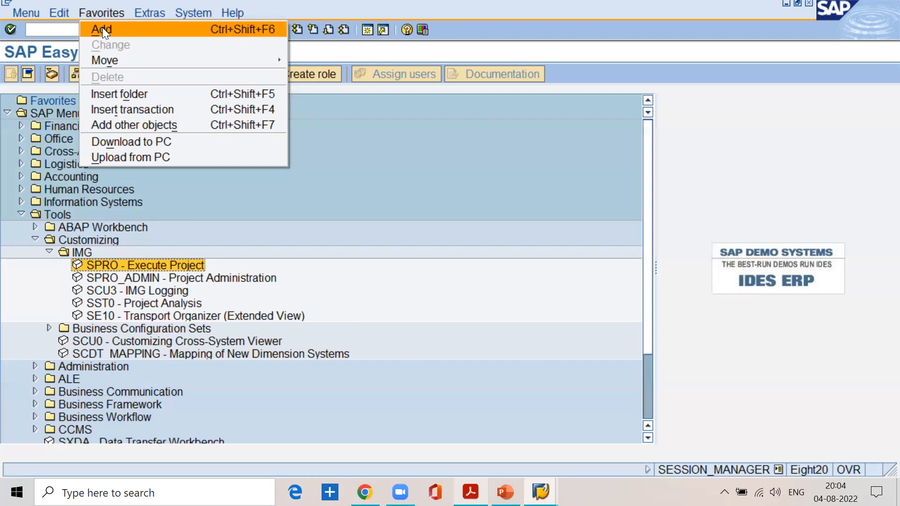
{"action": "left_click", "coordinate": [101, 29]}
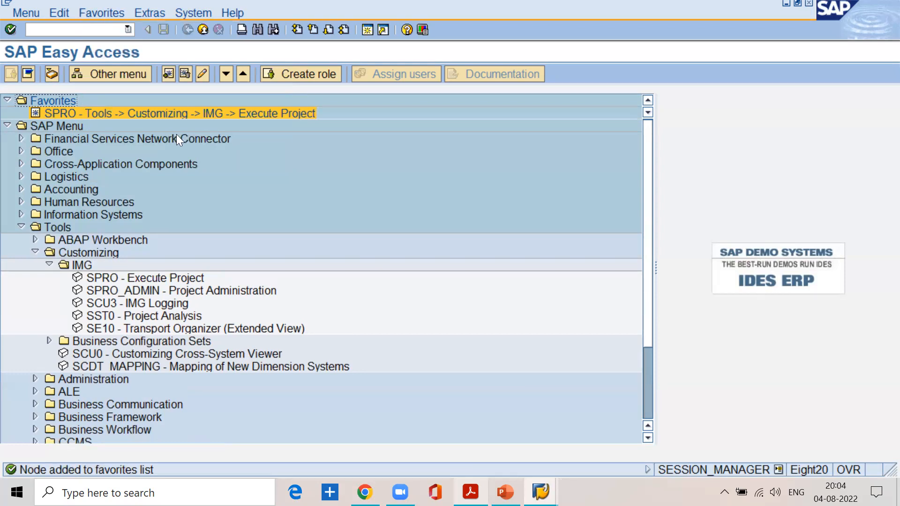
Open the SAP Reference IMG through the SPRO favorite and return to SAP Easy Access
{"action": "double_click", "coordinate": [63, 115]}
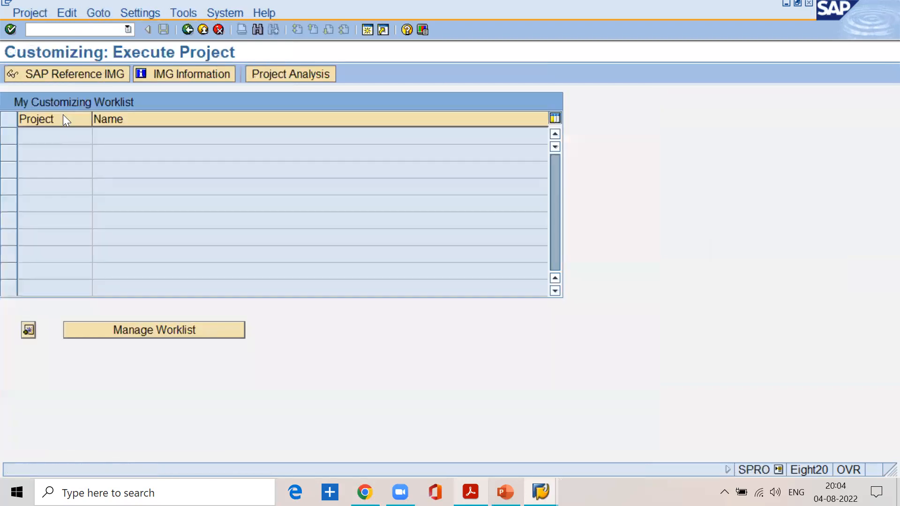
{"action": "left_click", "coordinate": [61, 78]}
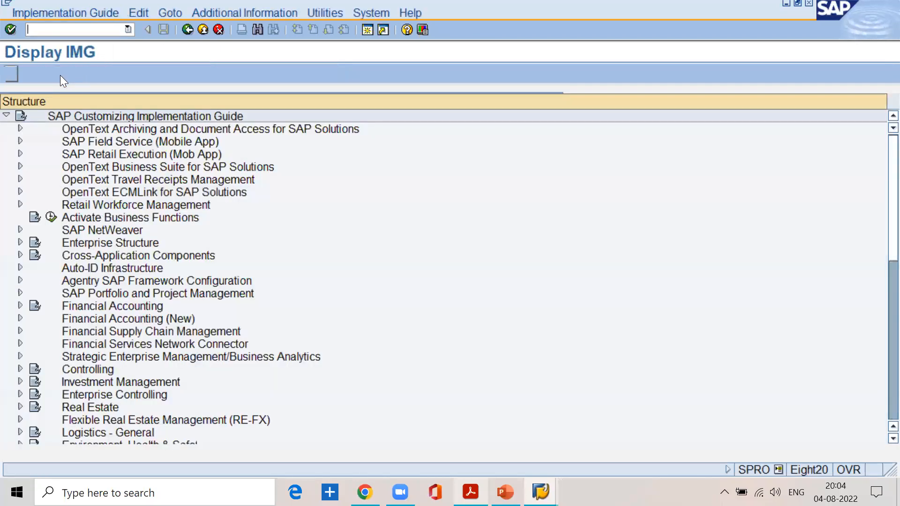
{"action": "left_click", "coordinate": [188, 29]}
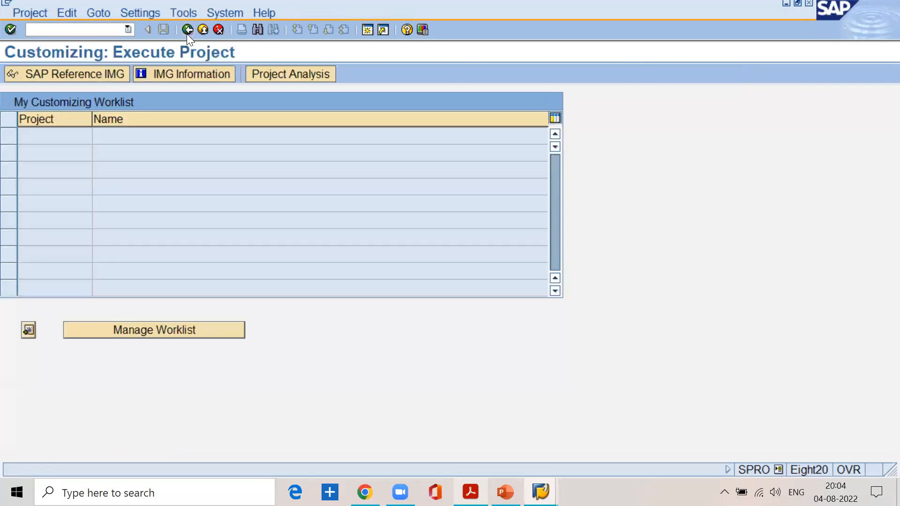
{"action": "left_click", "coordinate": [187, 30]}
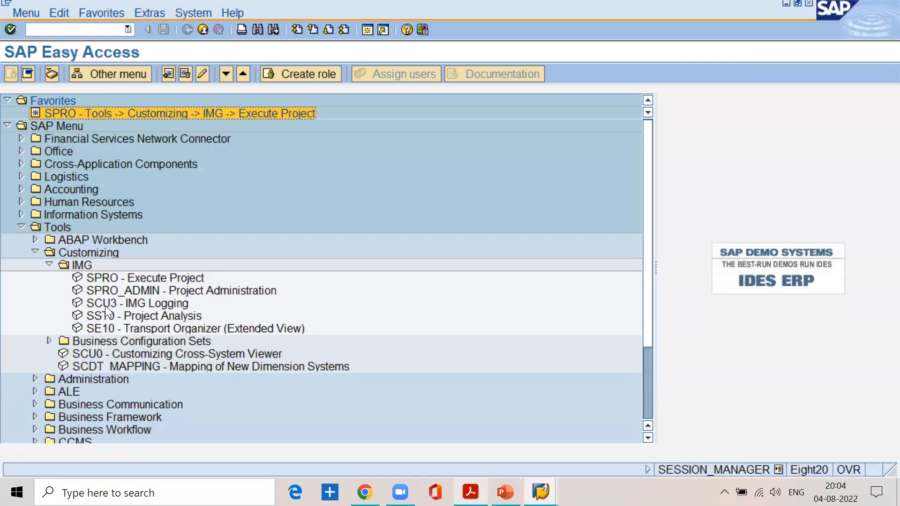
Turn off Display Technical Names in the Easy Access settings
{"action": "left_click", "coordinate": [146, 14]}
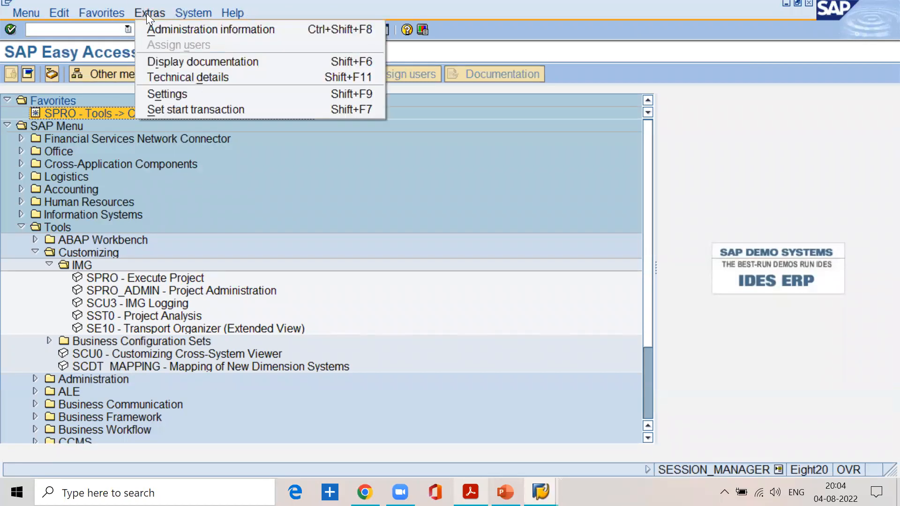
{"action": "left_click", "coordinate": [161, 94]}
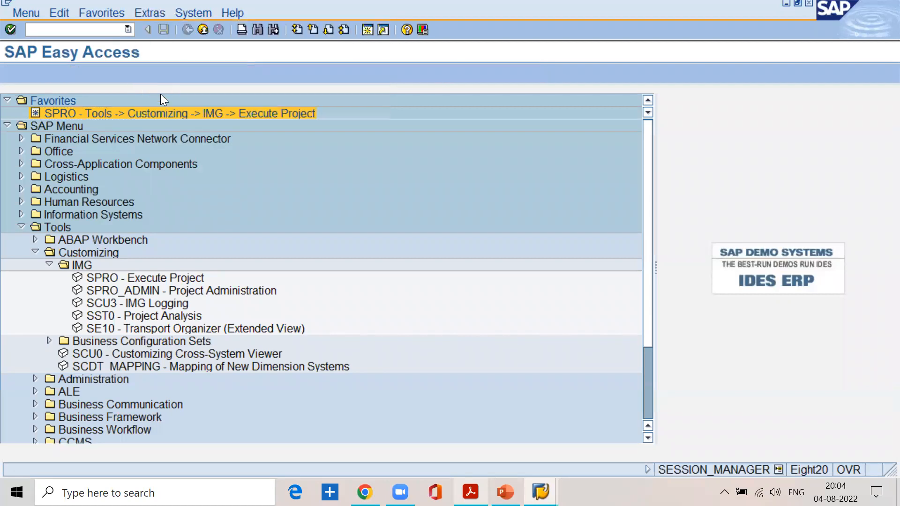
{"action": "left_click", "coordinate": [24, 227]}
{"action": "left_click", "coordinate": [21, 249]}
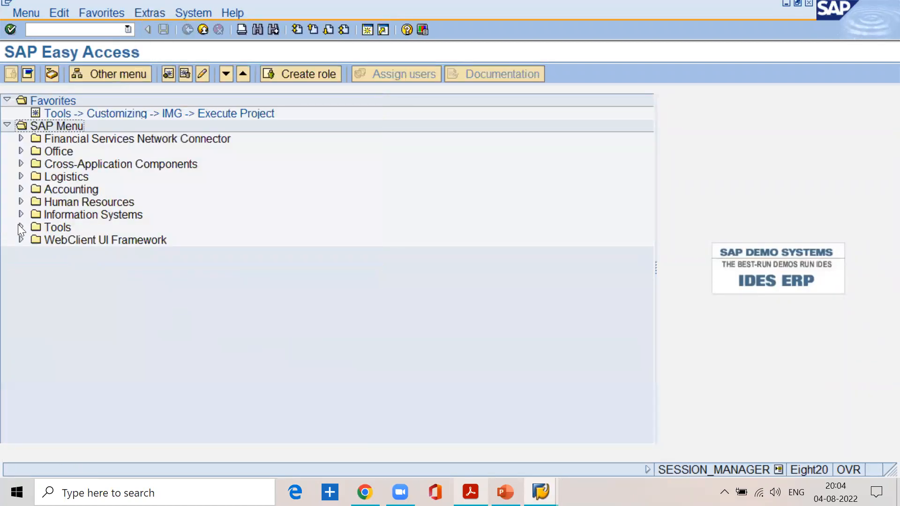
Expand Tools, Customizing and IMG in the SAP Menu to examine the entries without technical names
{"action": "left_click", "coordinate": [21, 227]}
{"action": "left_click", "coordinate": [34, 239]}
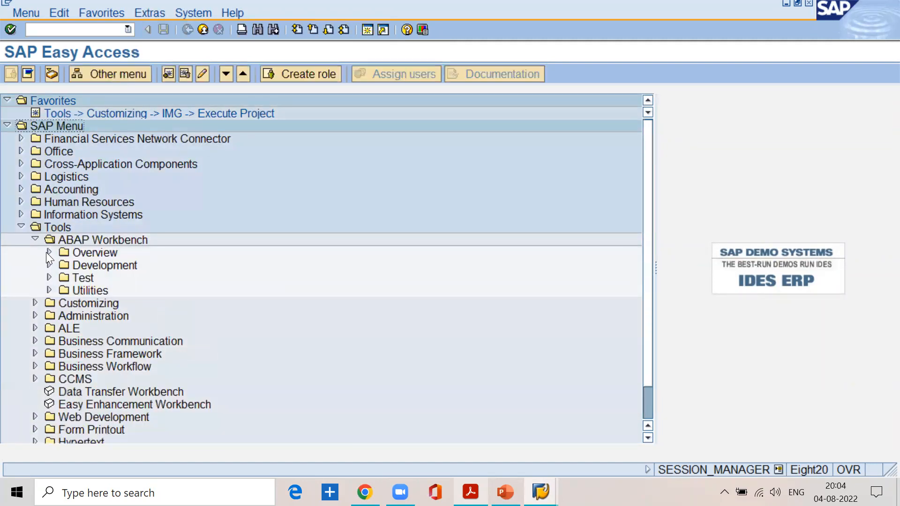
{"action": "left_click", "coordinate": [48, 252]}
{"action": "left_click", "coordinate": [49, 252]}
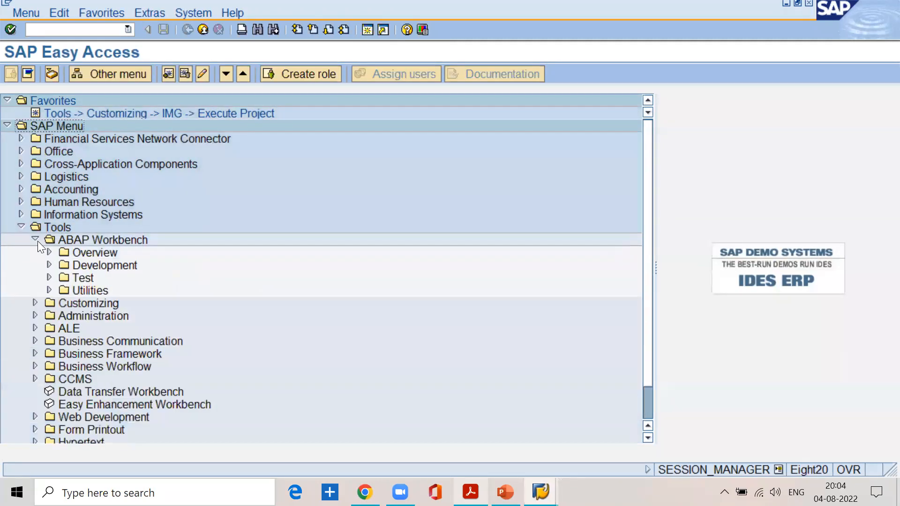
{"action": "left_click", "coordinate": [35, 239]}
{"action": "left_click", "coordinate": [36, 252]}
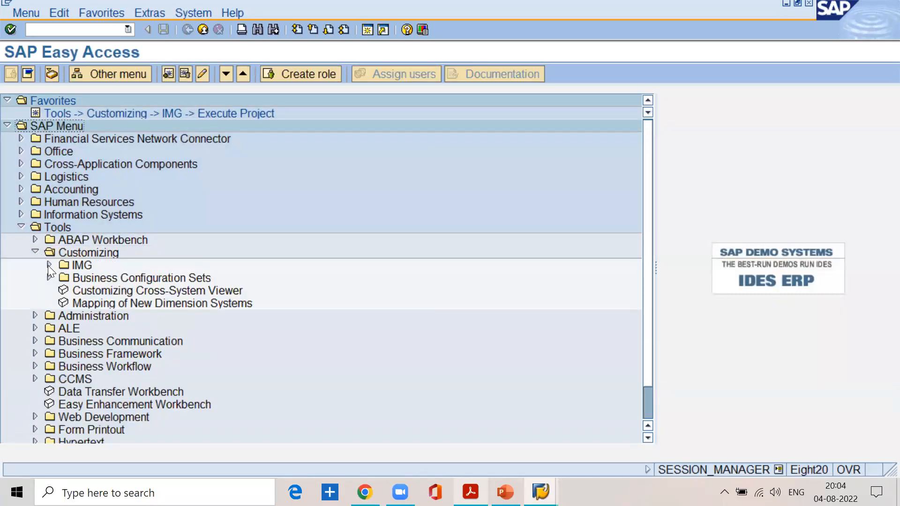
{"action": "left_click", "coordinate": [49, 265]}
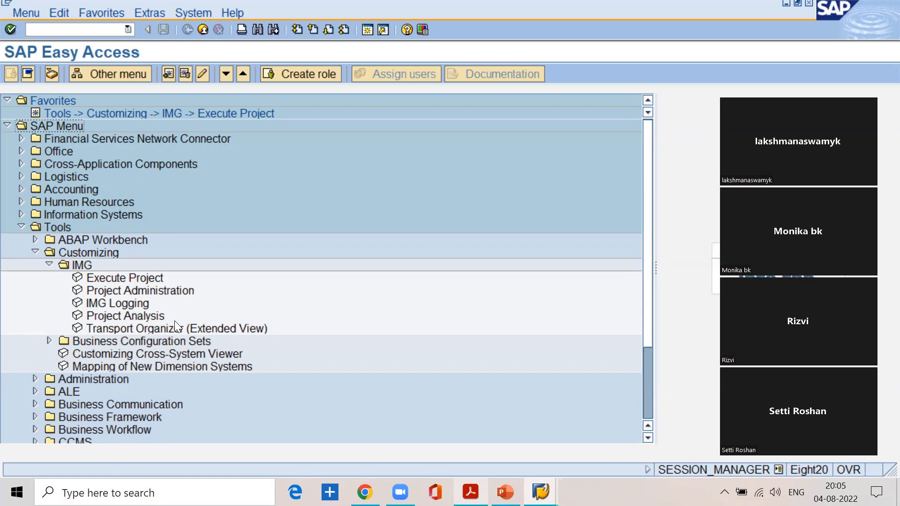
Turn on Display Technical Names in the Easy Access settings
{"action": "left_click", "coordinate": [153, 17]}
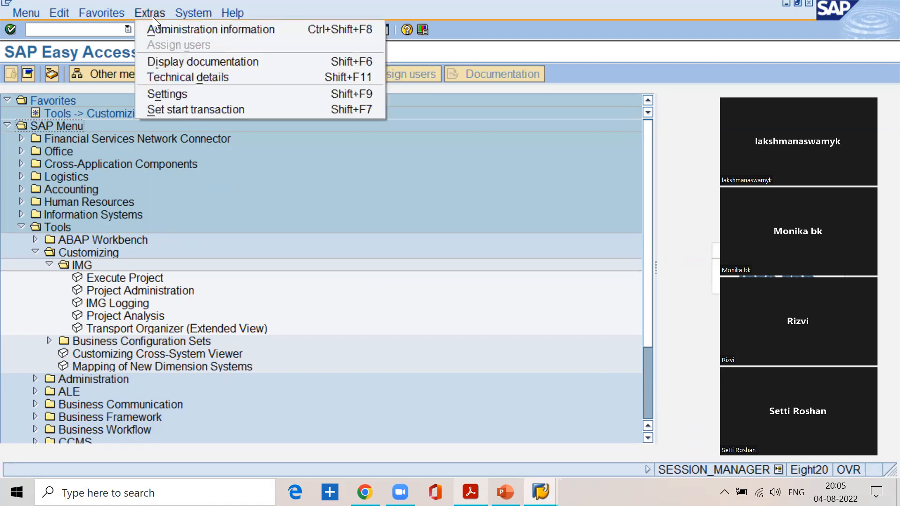
{"action": "left_click", "coordinate": [152, 93]}
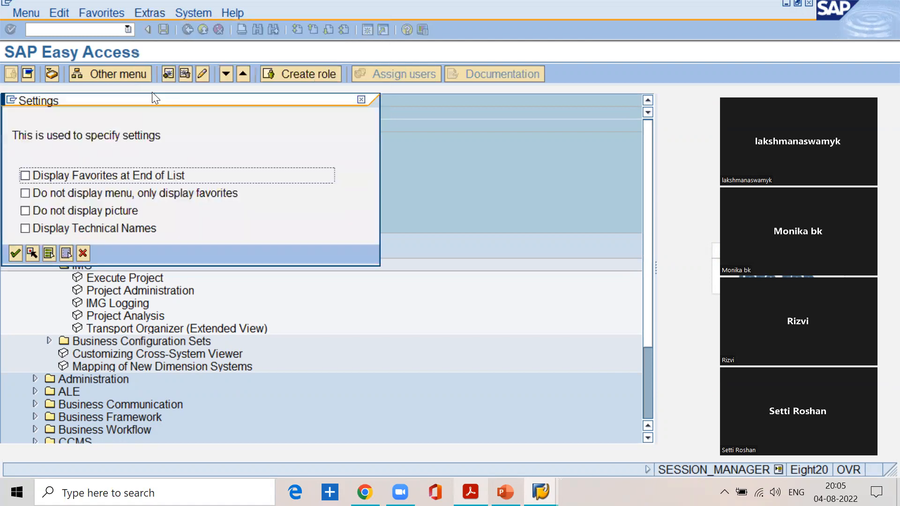
{"action": "left_click", "coordinate": [25, 225]}
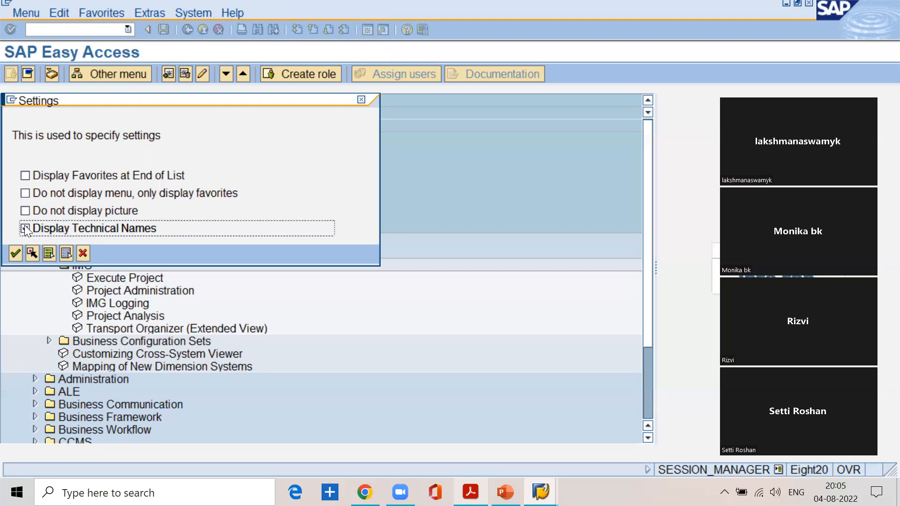
{"action": "left_click", "coordinate": [16, 253]}
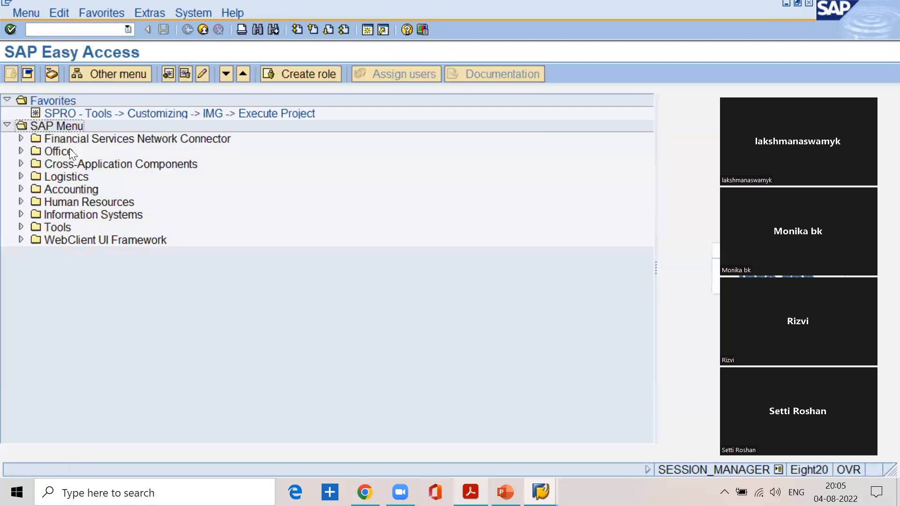
Check the transaction codes in the SPRO favorite and under Tools > Customizing > IMG in the SAP Menu
{"action": "left_click", "coordinate": [67, 116]}
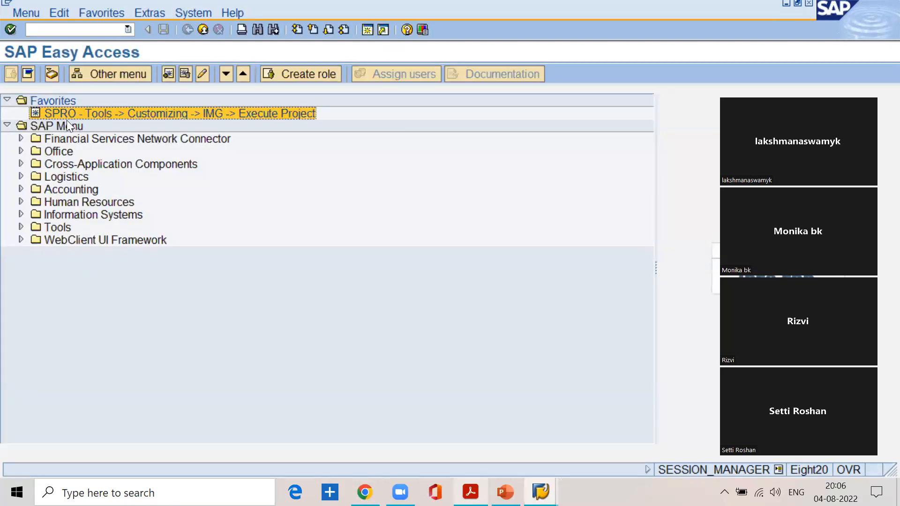
{"action": "left_click", "coordinate": [21, 227]}
{"action": "left_click", "coordinate": [33, 251]}
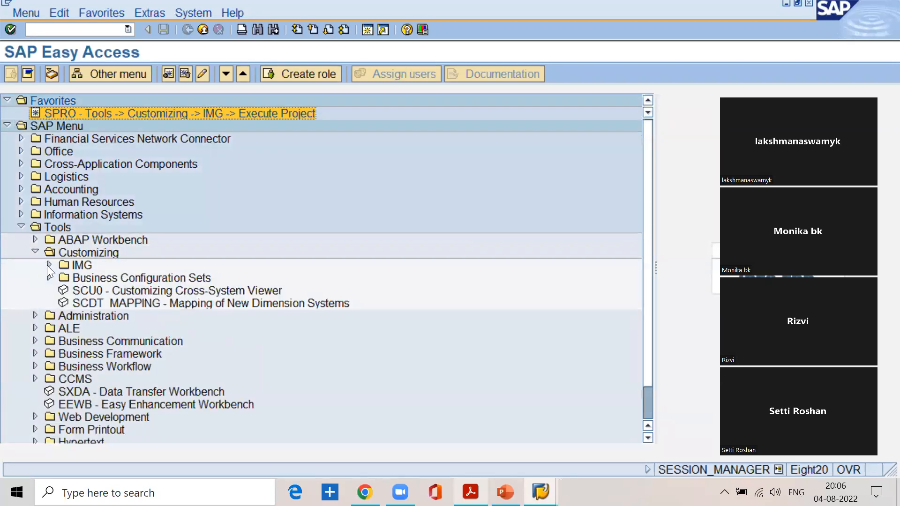
{"action": "left_click", "coordinate": [48, 265]}
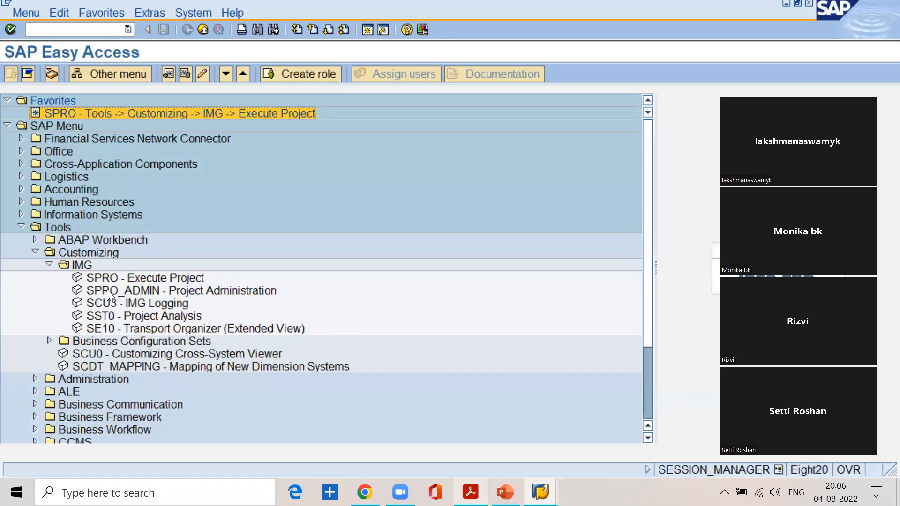
Switch to the BASIC SETTINGS PDF, review the Step 3.3 notes on defining account groups, and return to SAP
{"action": "key", "text": "alt+Tab"}
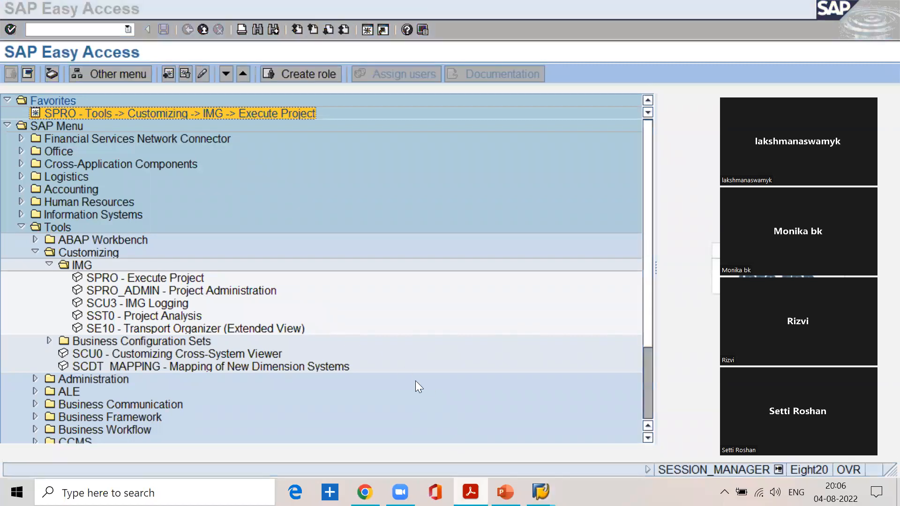
{"action": "scroll", "coordinate": [378, 301], "scroll_direction": "down", "scroll_amount": 5}
{"action": "scroll", "coordinate": [378, 302], "scroll_direction": "down", "scroll_amount": 8}
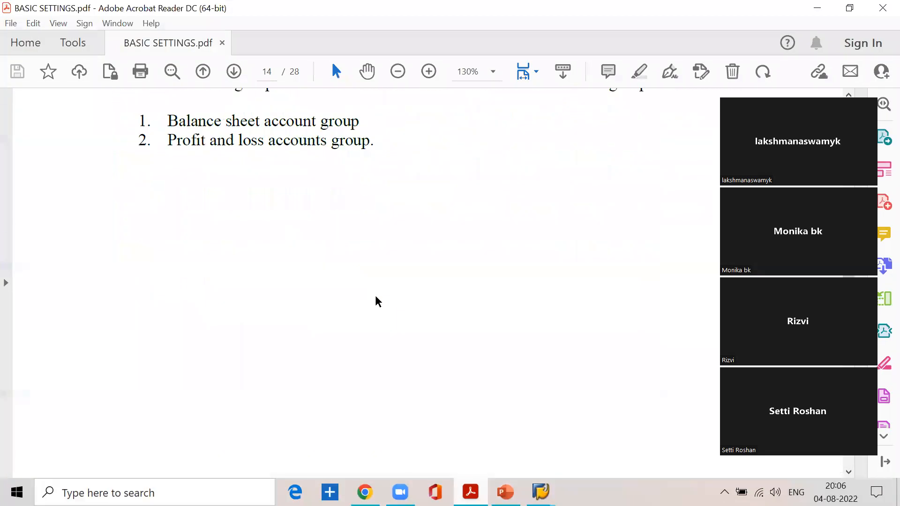
{"action": "scroll", "coordinate": [377, 302], "scroll_direction": "up", "scroll_amount": 7}
{"action": "scroll", "coordinate": [378, 302], "scroll_direction": "up", "scroll_amount": 8}
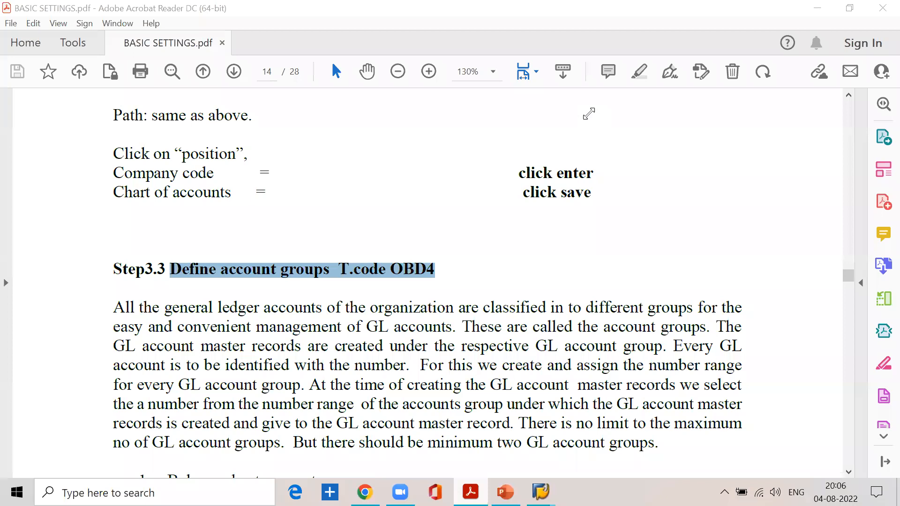
{"action": "left_click", "coordinate": [817, 8]}
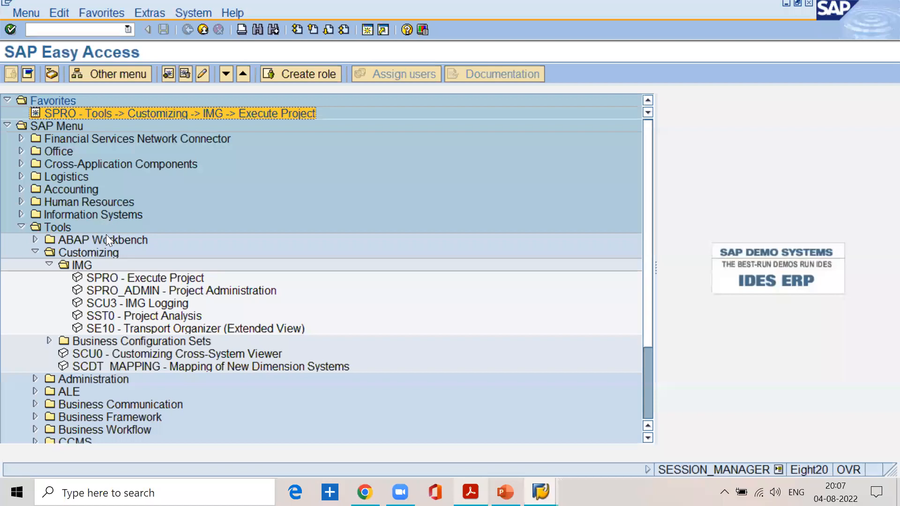
Open the SAP Reference IMG from SPRO - Execute Project and expand the Enterprise Structure node
{"action": "double_click", "coordinate": [102, 279]}
{"action": "left_click", "coordinate": [87, 77]}
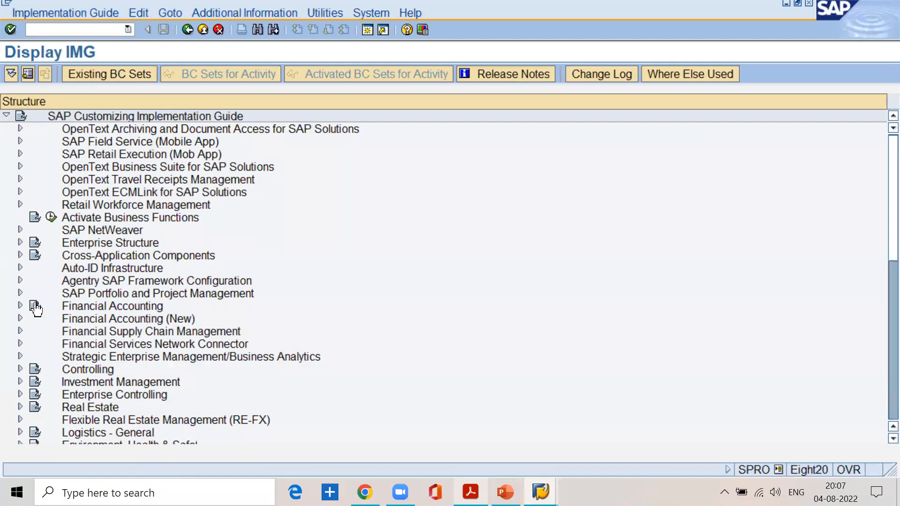
{"action": "left_click", "coordinate": [20, 242]}
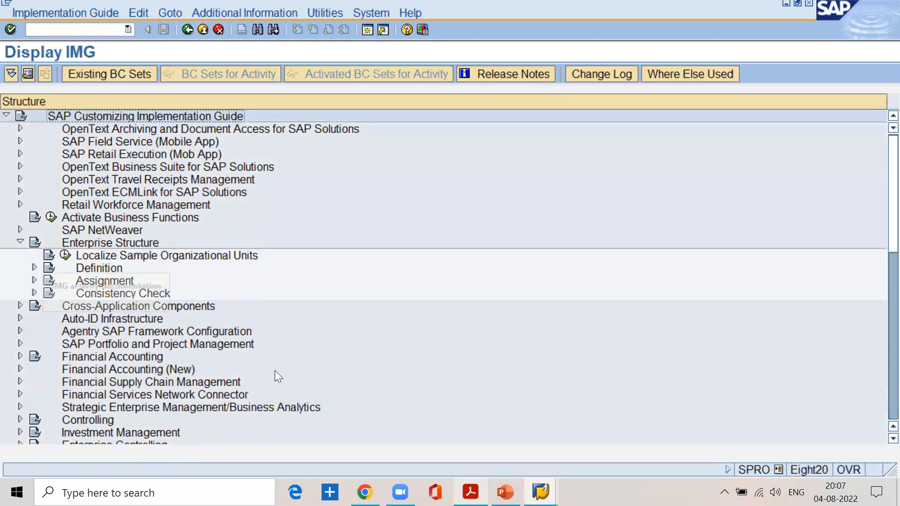
Switch to the BASIC SETTINGS PDF, go to page 1 and read on to Step 1.2 on defining the company code
{"action": "left_click", "coordinate": [470, 492]}
{"action": "left_click", "coordinate": [274, 70]}
{"action": "type", "text": "1"}
{"action": "key", "text": "Return"}
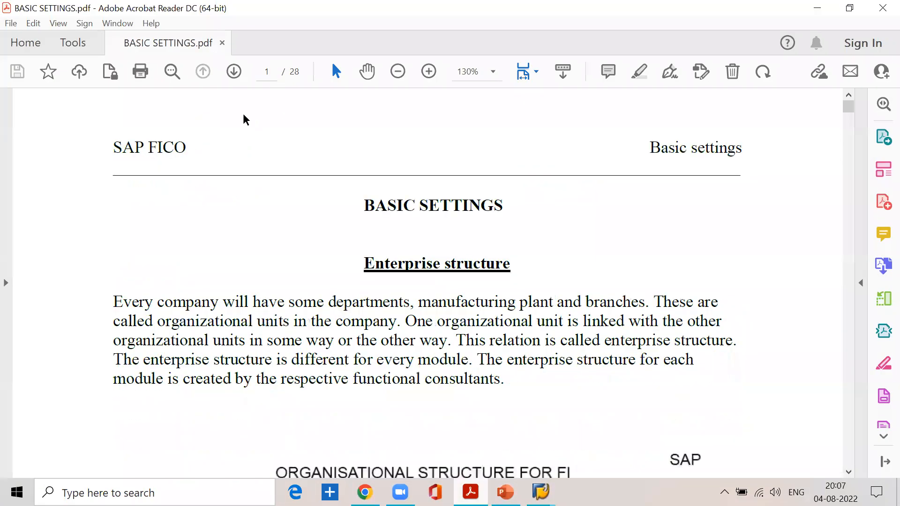
{"action": "scroll", "coordinate": [221, 231], "scroll_direction": "down", "scroll_amount": 15}
{"action": "scroll", "coordinate": [222, 235], "scroll_direction": "down", "scroll_amount": 15}
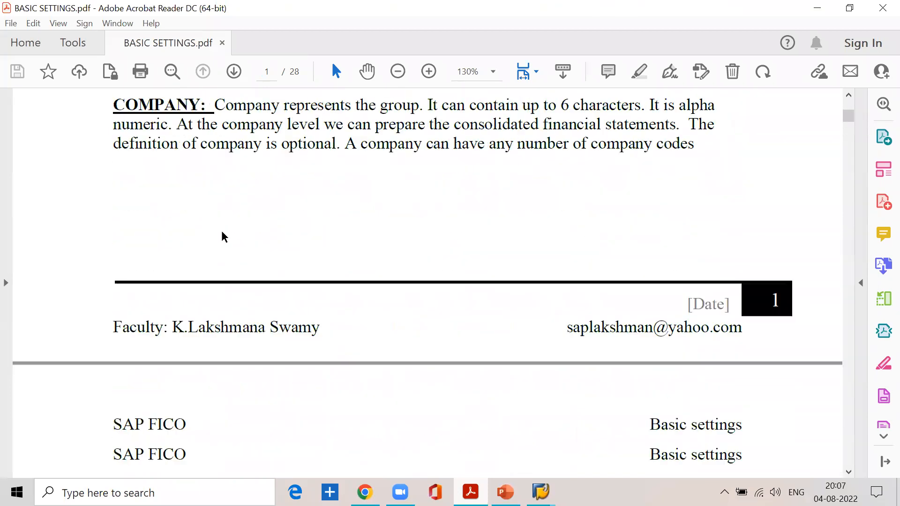
{"action": "scroll", "coordinate": [222, 231], "scroll_direction": "down", "scroll_amount": 10}
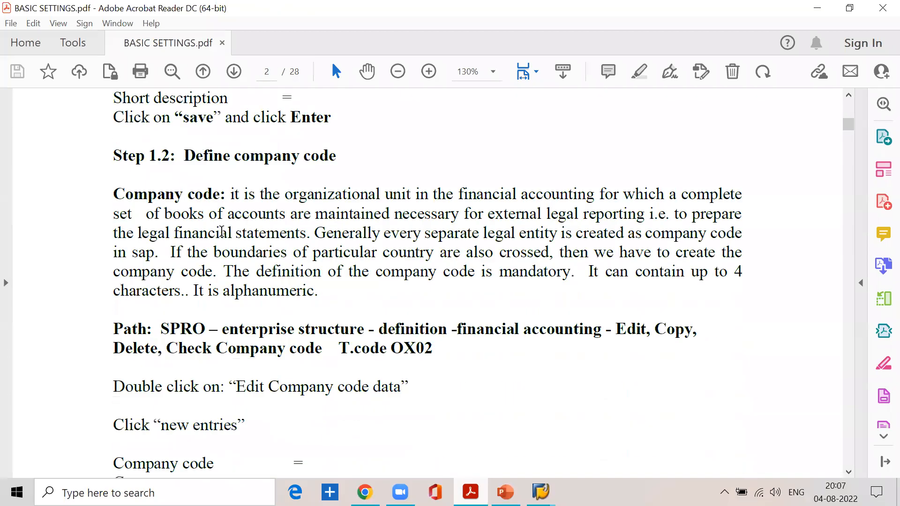
Highlight the company code path in the PDF, return to SAP, and open Edit Company Code Data under Enterprise Structure > Definition > Financial Accounting
{"action": "left_click_drag", "start_coordinate": [162, 234], "coordinate": [386, 261]}
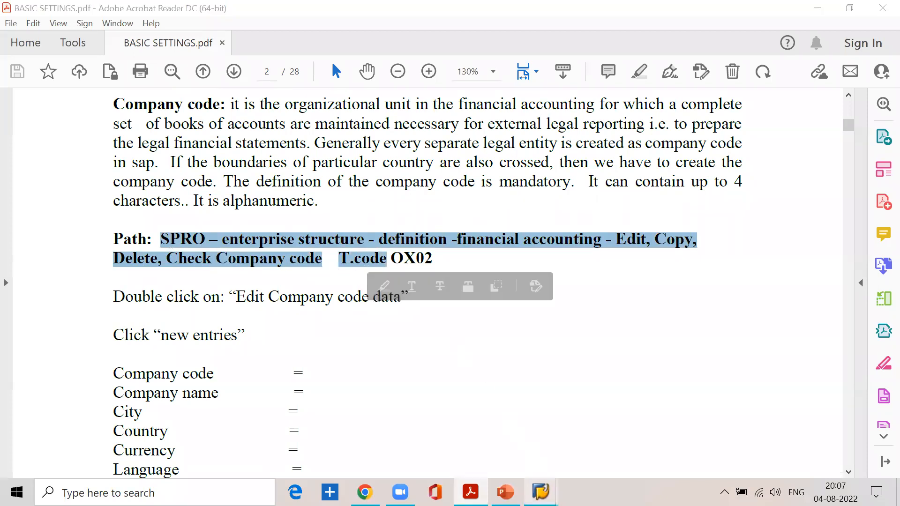
{"action": "mouse_move", "coordinate": [540, 478]}
{"action": "left_click", "coordinate": [591, 422]}
{"action": "left_click", "coordinate": [34, 267]}
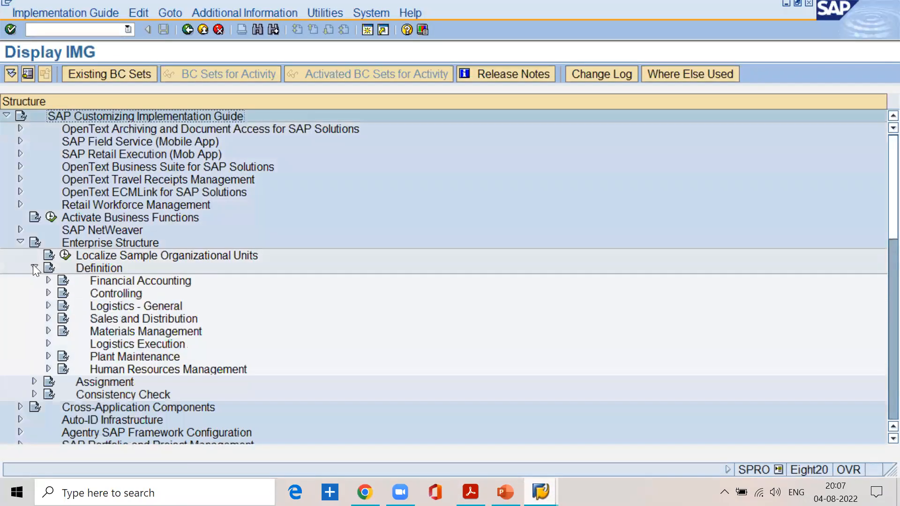
{"action": "left_click", "coordinate": [49, 280]}
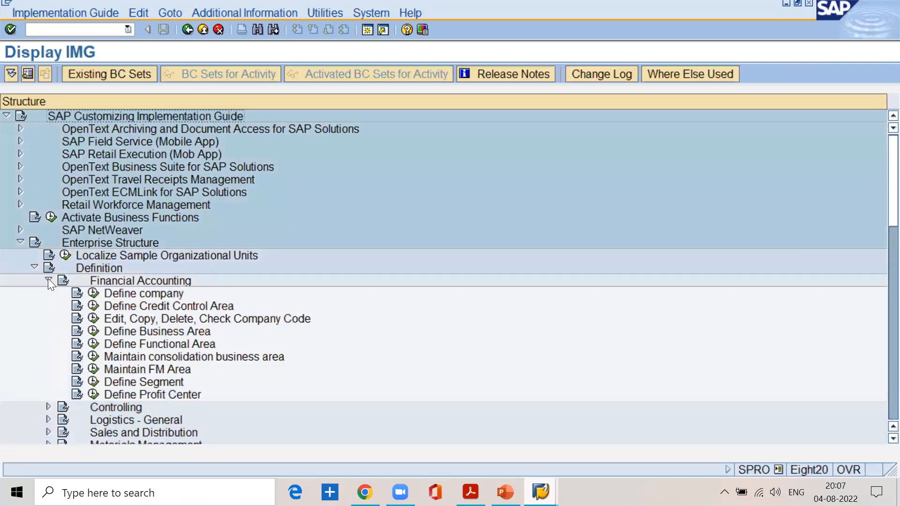
{"action": "left_click", "coordinate": [110, 319]}
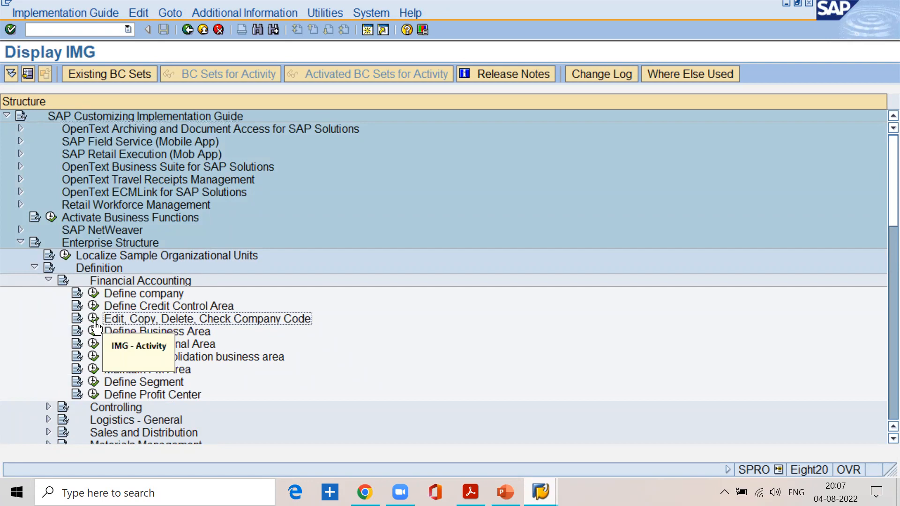
{"action": "left_click", "coordinate": [94, 320]}
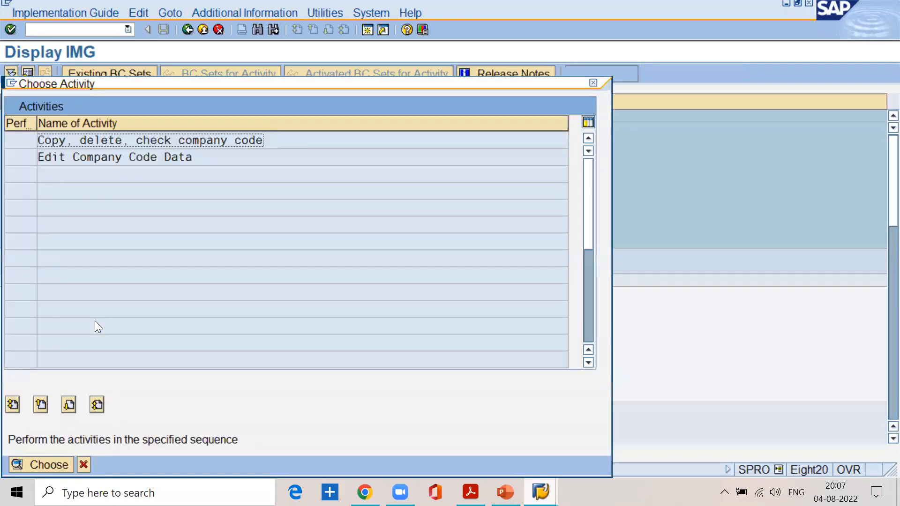
{"action": "double_click", "coordinate": [86, 157]}
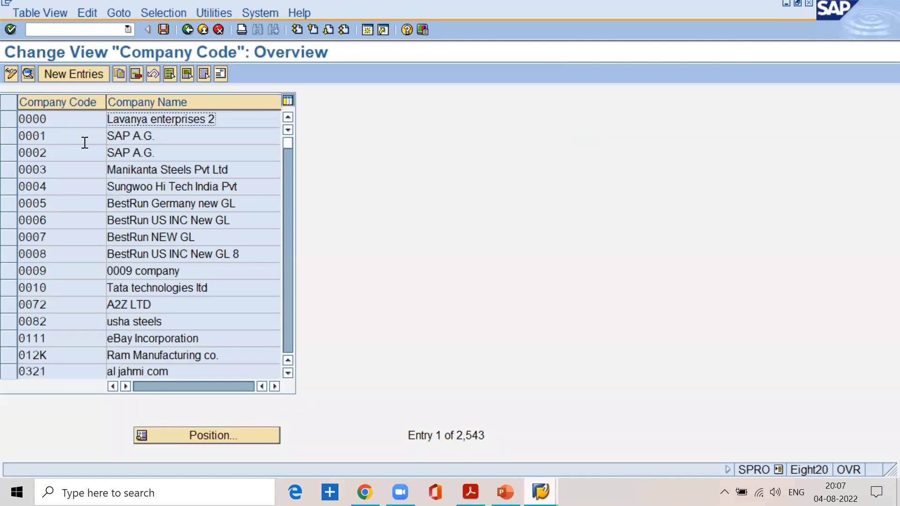
Browse the Company Code overview and position the list on company code sskv
{"action": "scroll", "coordinate": [51, 196], "scroll_direction": "down", "scroll_amount": 3}
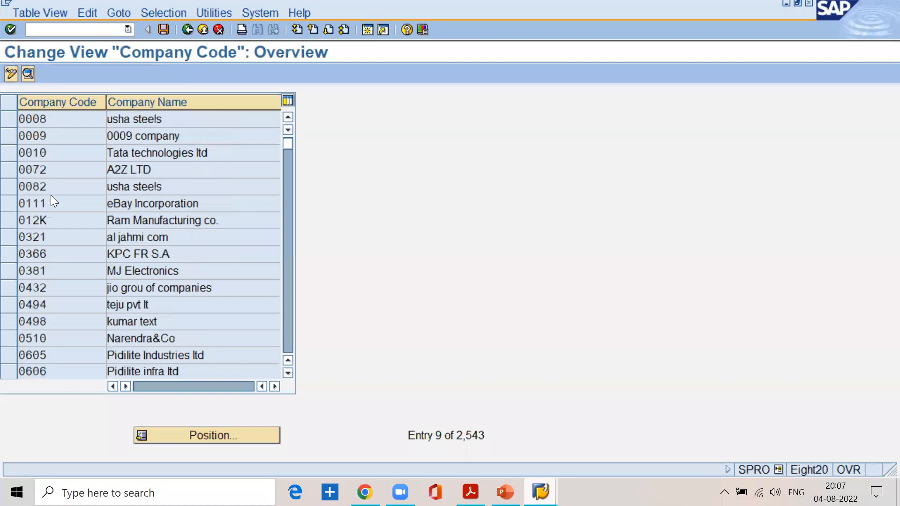
{"action": "scroll", "coordinate": [51, 195], "scroll_direction": "down", "scroll_amount": 12}
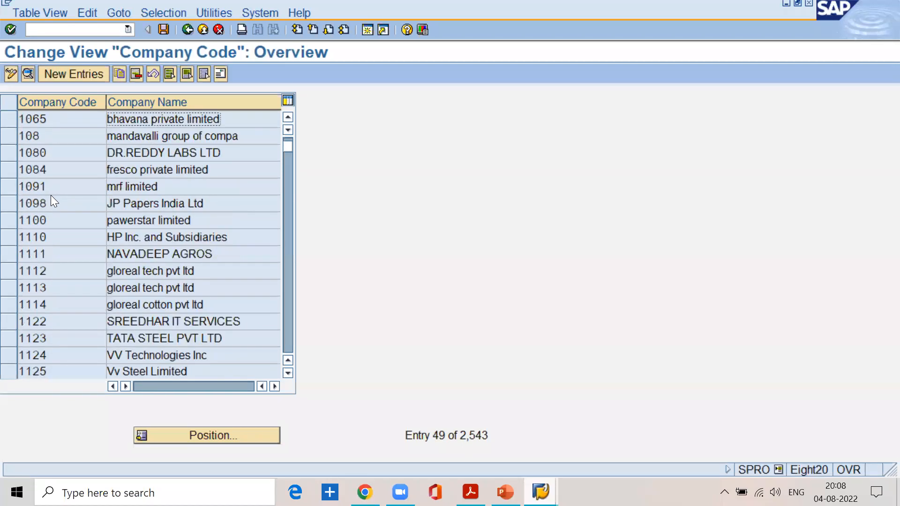
{"action": "scroll", "coordinate": [51, 195], "scroll_direction": "up", "scroll_amount": 15}
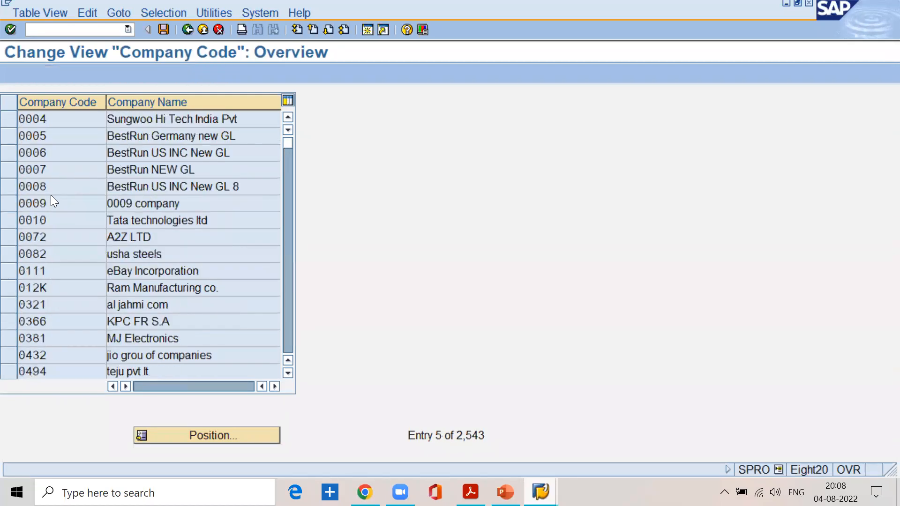
{"action": "scroll", "coordinate": [51, 195], "scroll_direction": "up", "scroll_amount": 2}
{"action": "left_click", "coordinate": [209, 434]}
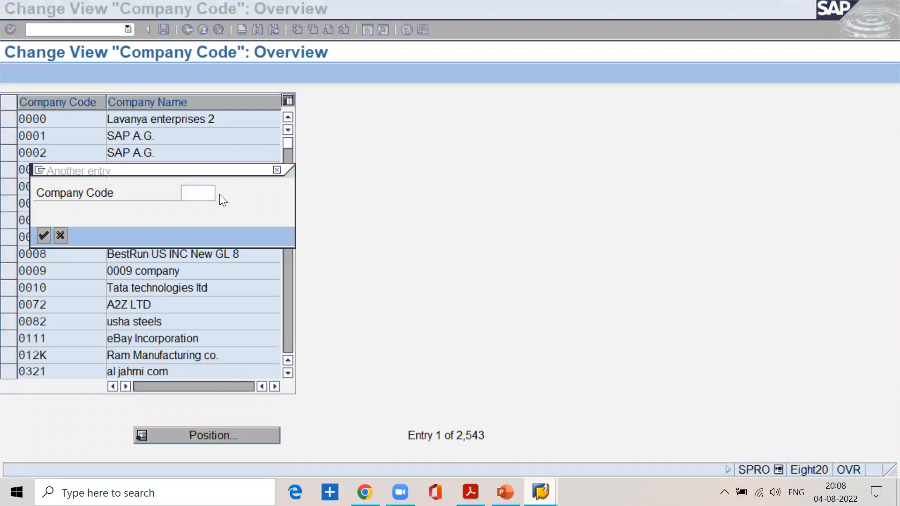
{"action": "left_click", "coordinate": [205, 193]}
{"action": "type", "text": "sskv"}
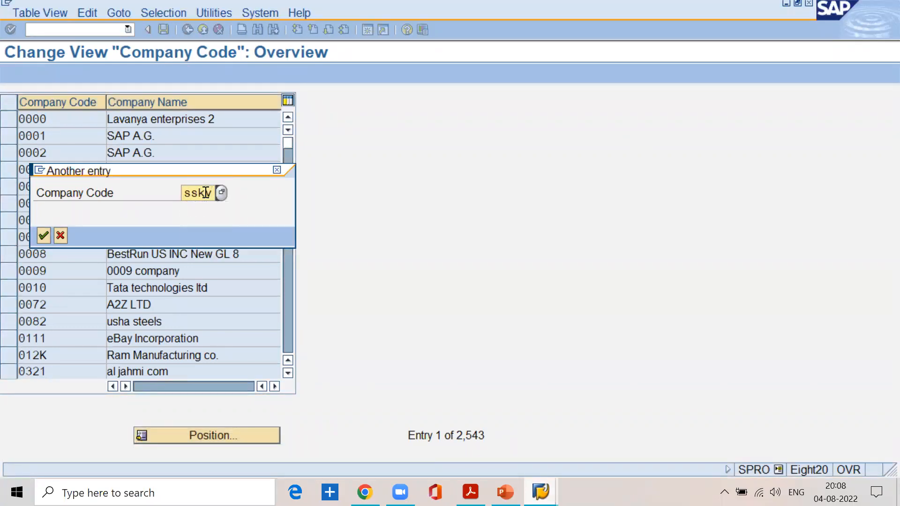
{"action": "key", "text": "Return"}
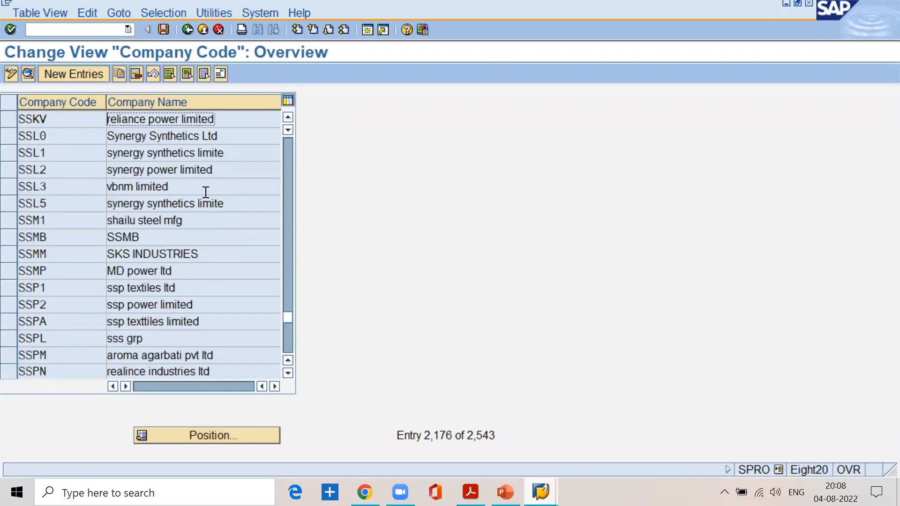
Select company code SSKV and open its details to review the company name and additional data
{"action": "left_click", "coordinate": [5, 120]}
{"action": "left_click", "coordinate": [5, 121]}
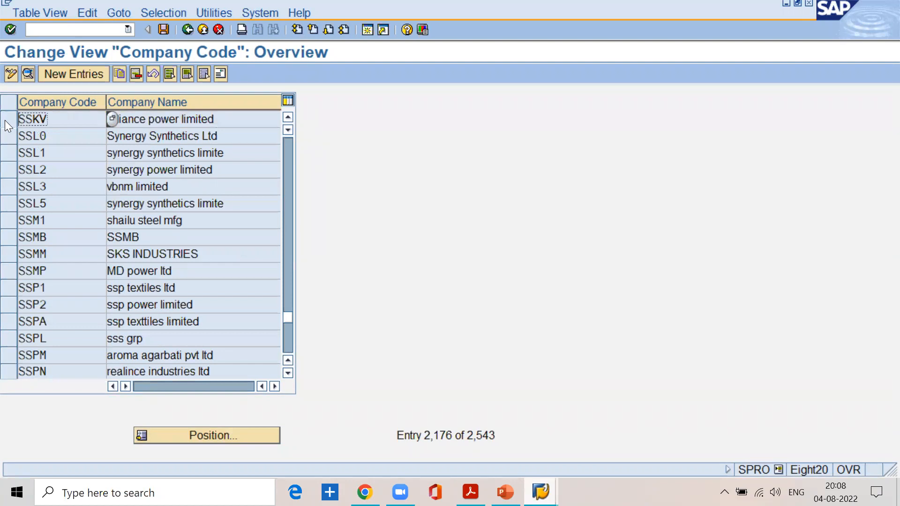
{"action": "left_click", "coordinate": [4, 120]}
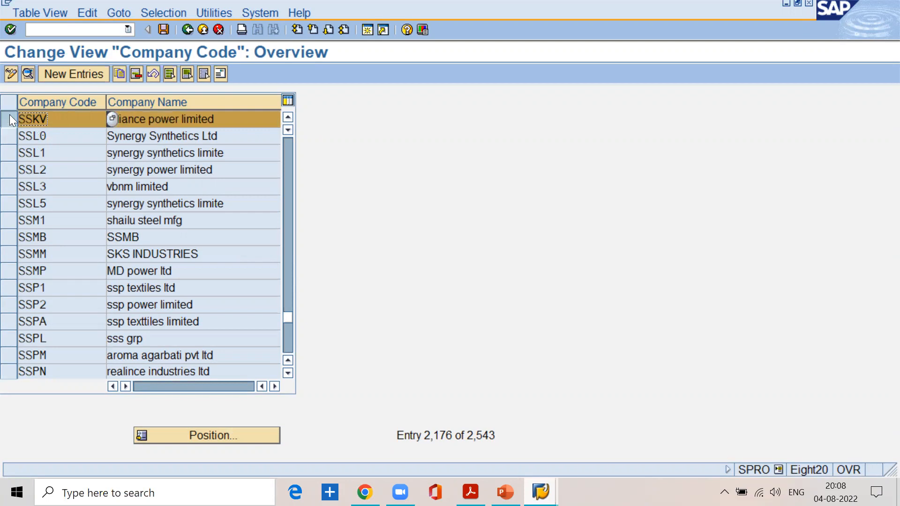
{"action": "left_click", "coordinate": [29, 76]}
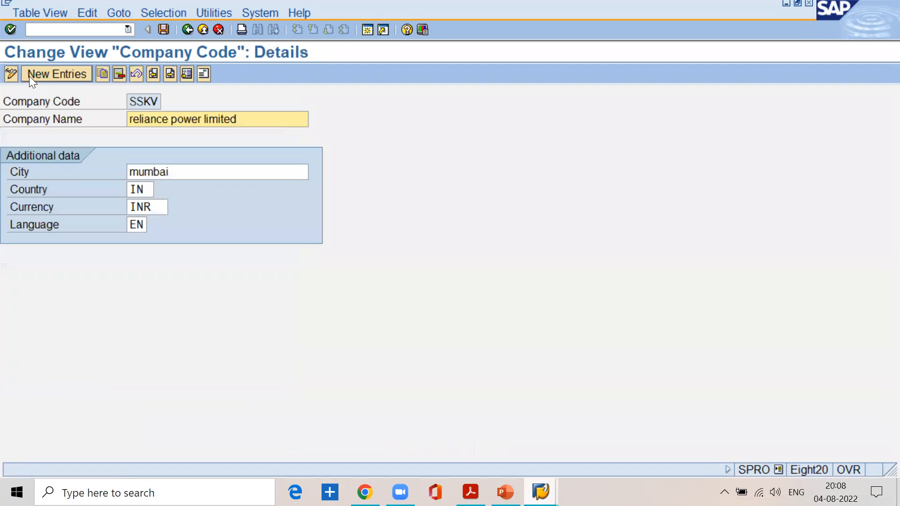
{"action": "left_click", "coordinate": [253, 113]}
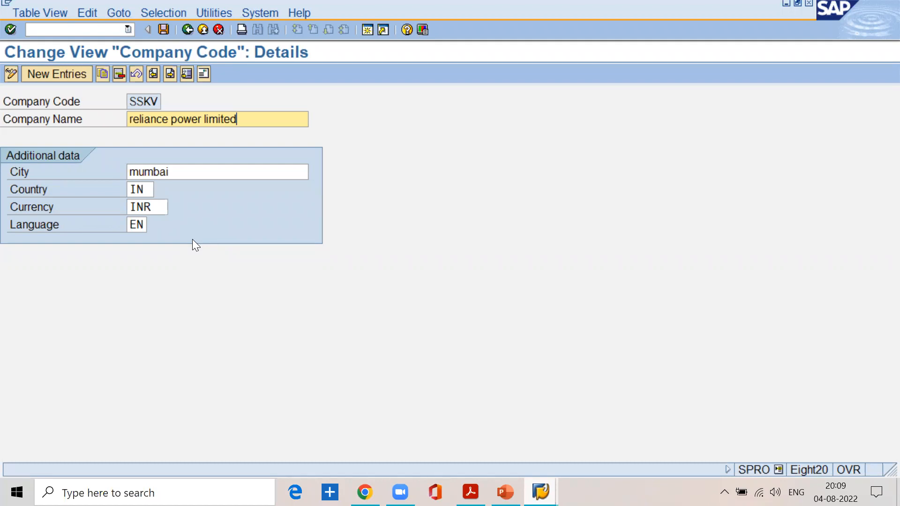
Open the address data of company code SSKV, review the street address fields, and return to the activity selection
{"action": "left_click", "coordinate": [202, 74]}
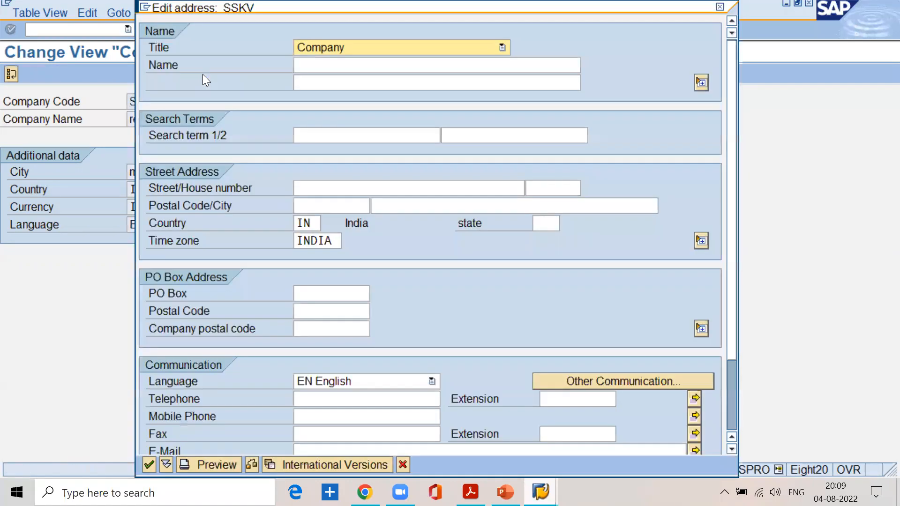
{"action": "left_click", "coordinate": [333, 194]}
{"action": "left_click", "coordinate": [334, 205]}
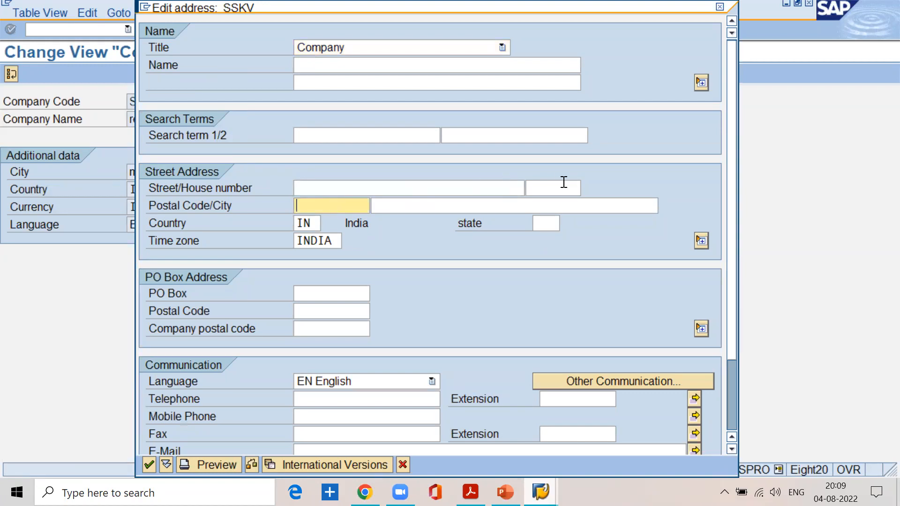
{"action": "left_click", "coordinate": [565, 184]}
{"action": "left_click", "coordinate": [421, 191]}
{"action": "left_click", "coordinate": [541, 188]}
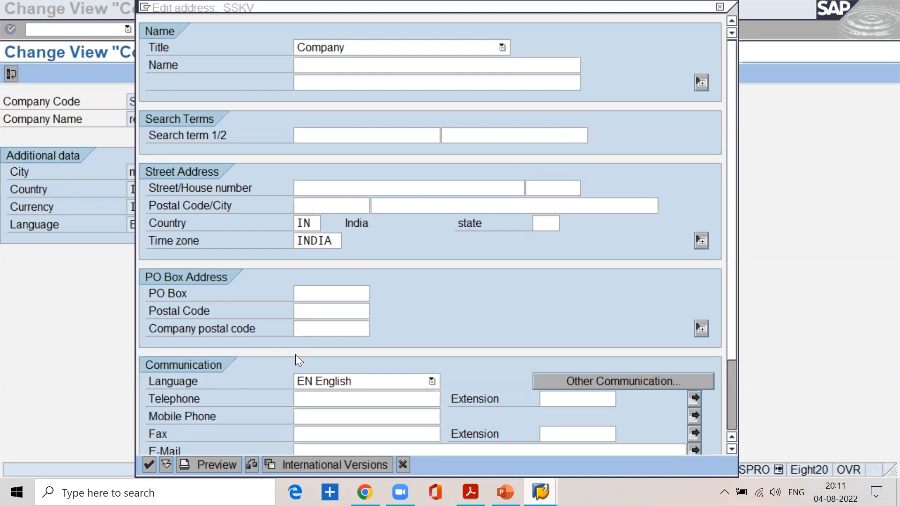
{"action": "left_click", "coordinate": [149, 463]}
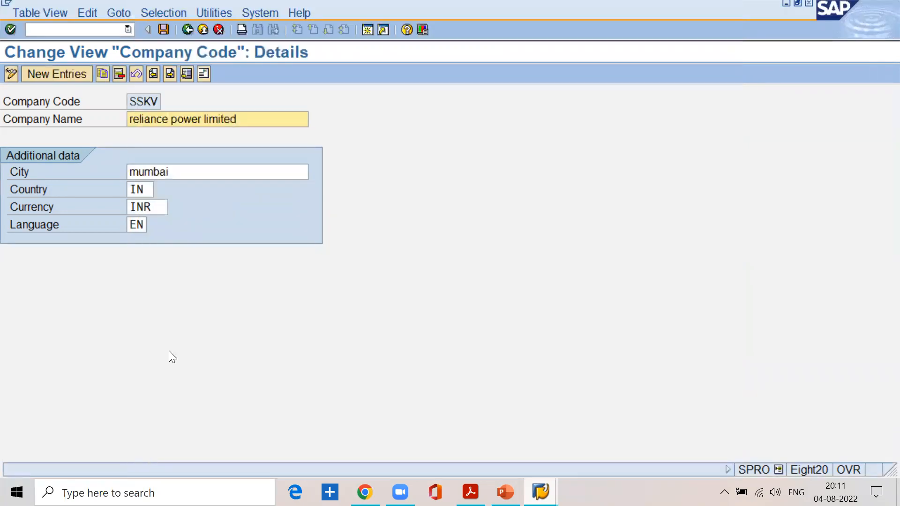
{"action": "left_click", "coordinate": [186, 31]}
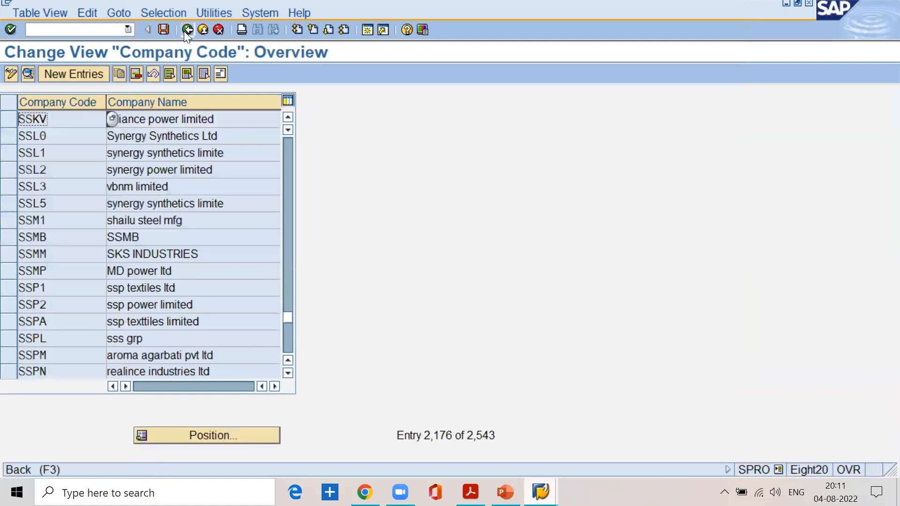
{"action": "left_click", "coordinate": [186, 31]}
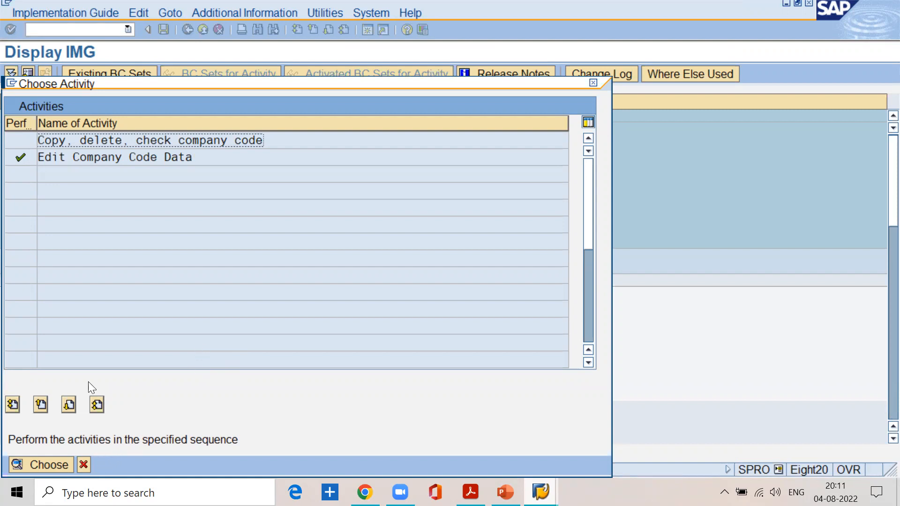
Open the Copy, delete, check company code activity, review the Copy org. object fields, and return to the IMG structure without copying
{"action": "left_click_drag", "start_coordinate": [42, 157], "coordinate": [194, 162]}
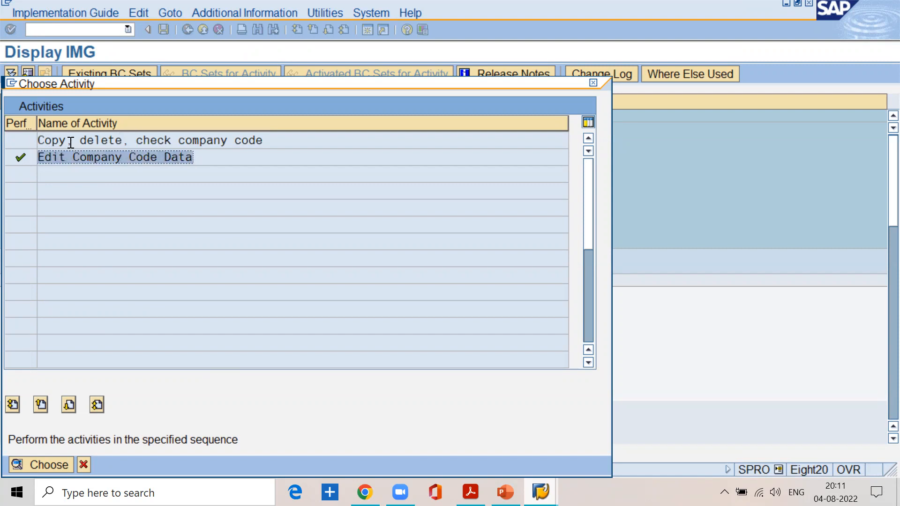
{"action": "double_click", "coordinate": [96, 139]}
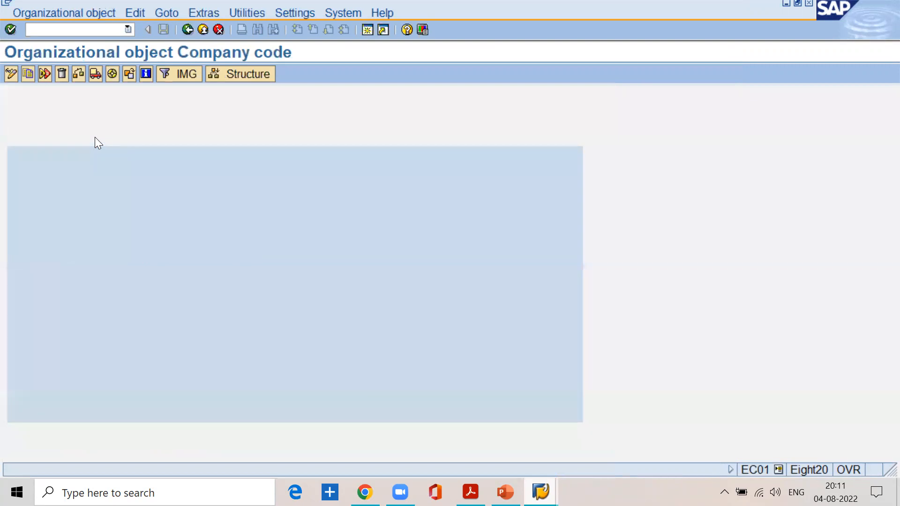
{"action": "left_click", "coordinate": [41, 13]}
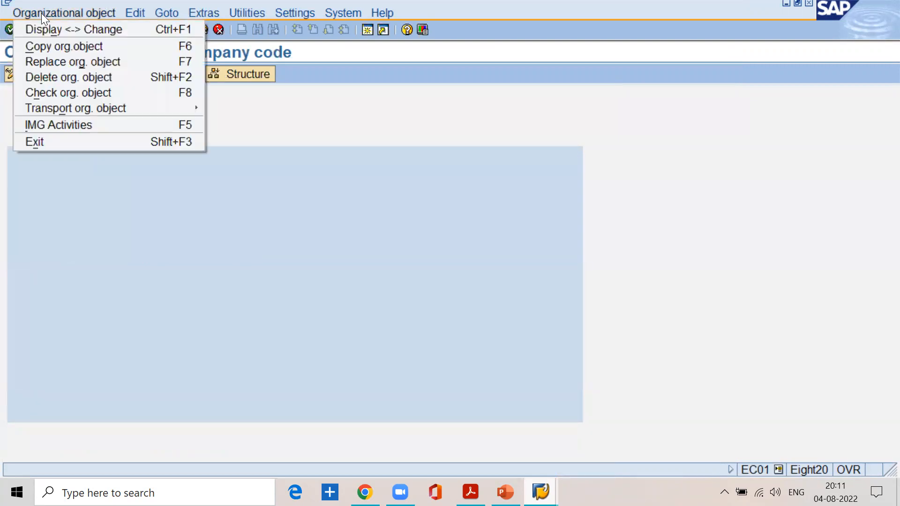
{"action": "left_click", "coordinate": [59, 44]}
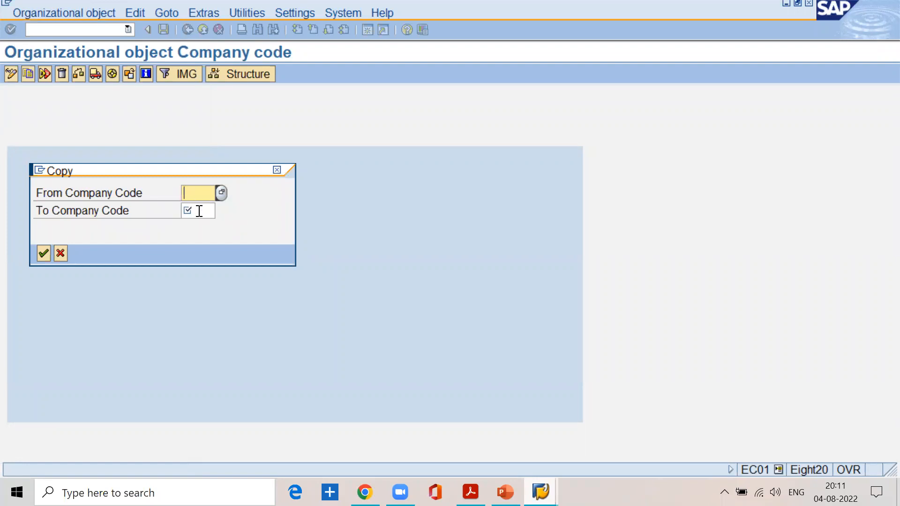
{"action": "left_click", "coordinate": [199, 210]}
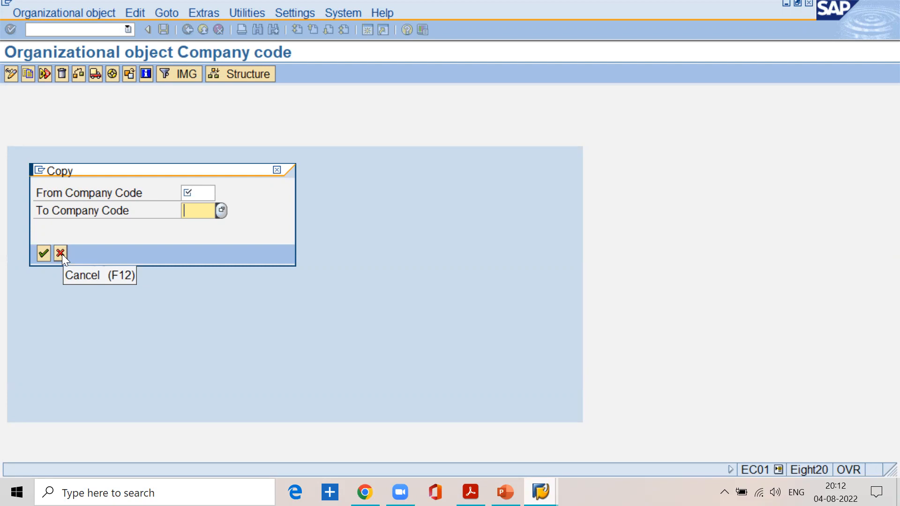
{"action": "left_click", "coordinate": [60, 253]}
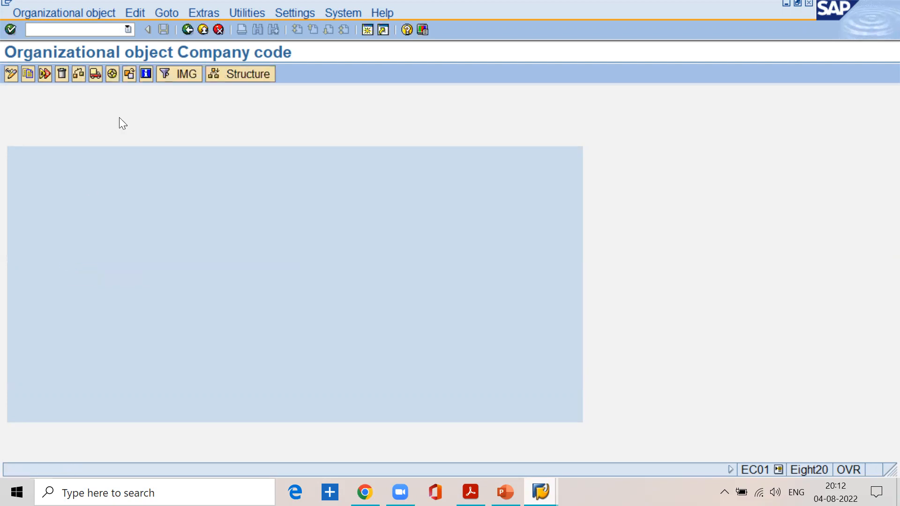
{"action": "left_click", "coordinate": [186, 32]}
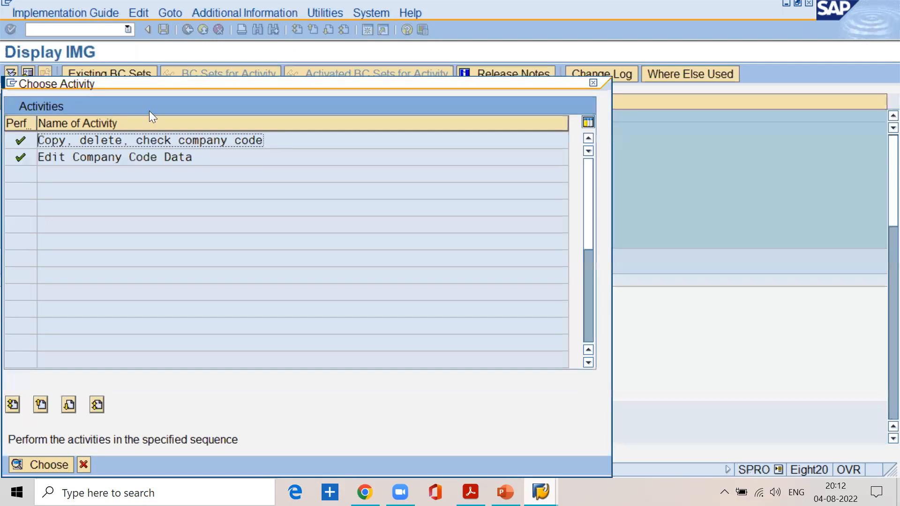
{"action": "left_click", "coordinate": [83, 465]}
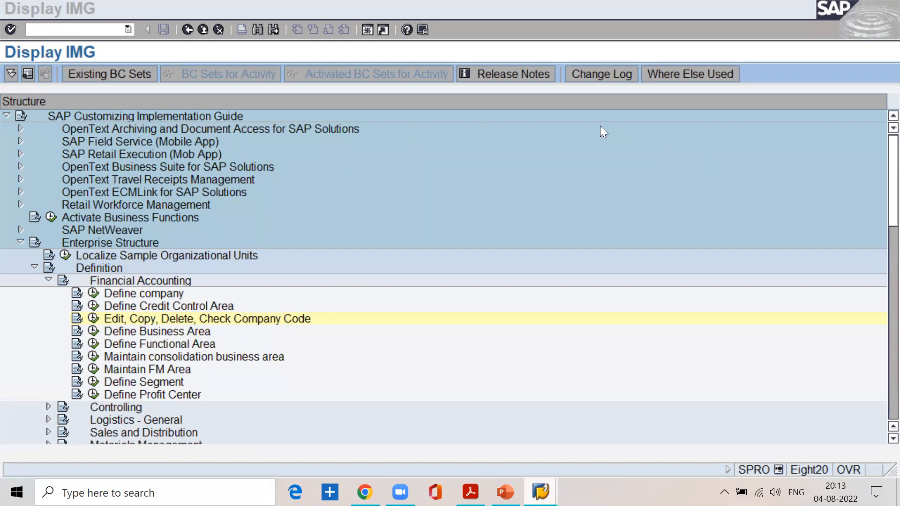
Start transaction OBY6 in place of the IMG and position the Company Code Global Data list on company code sskv
{"action": "left_click", "coordinate": [91, 30]}
{"action": "type", "text": "/noby6"}
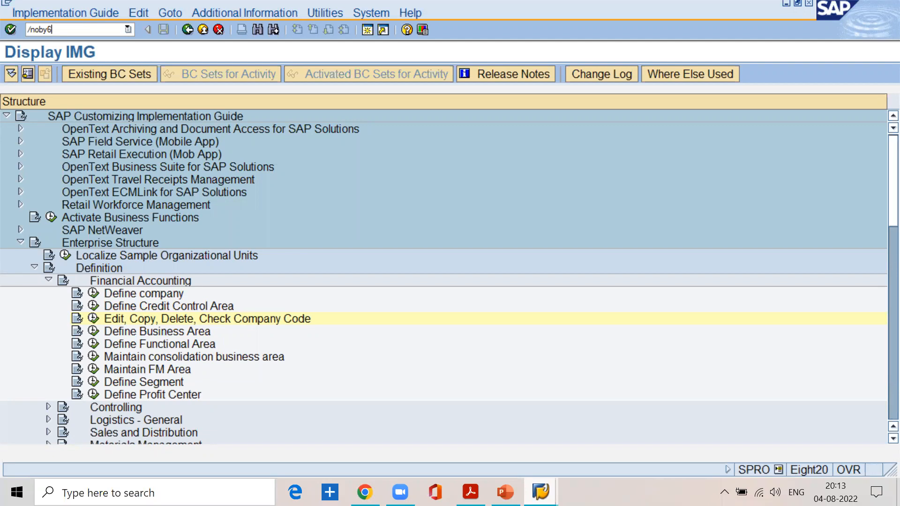
{"action": "key", "text": "Return"}
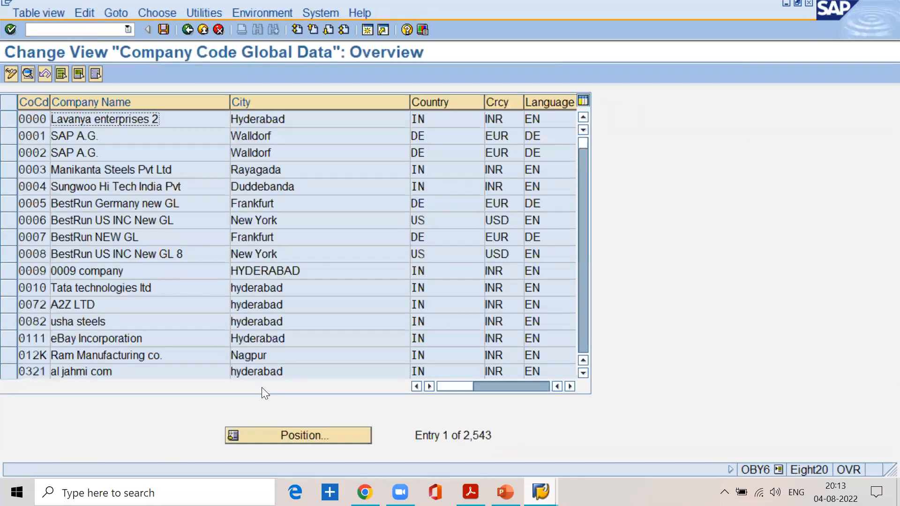
{"action": "left_click", "coordinate": [280, 434]}
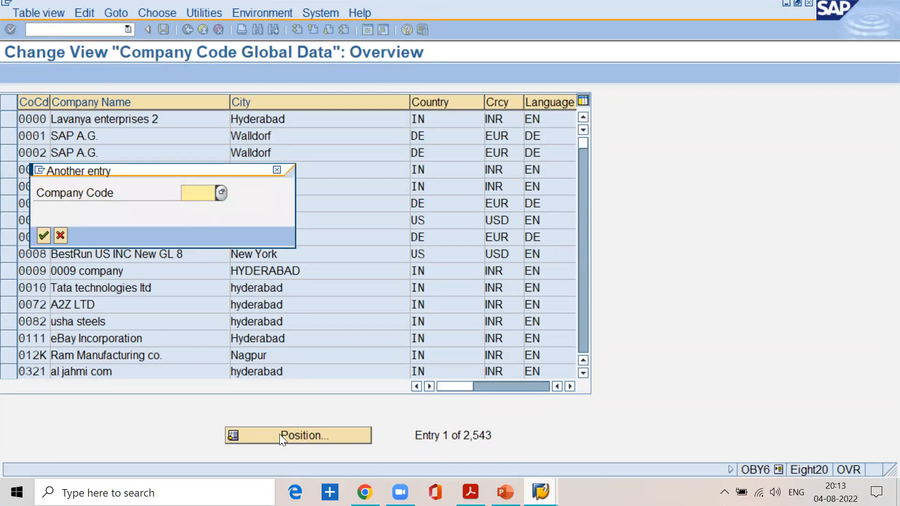
{"action": "type", "text": "sskv"}
{"action": "key", "text": "Return"}
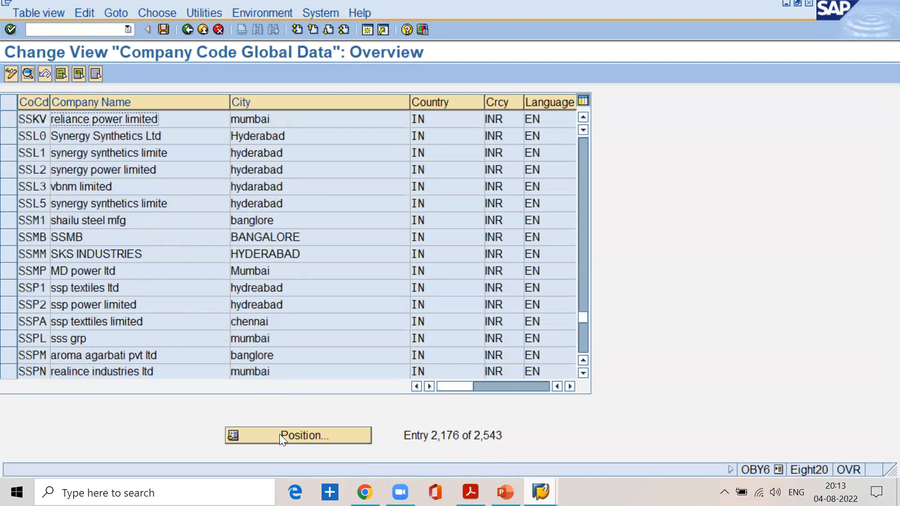
Open the global data details of company code SSKV, review the accounting organization and processing parameters, and return to SAP Easy Access
{"action": "left_click", "coordinate": [13, 121]}
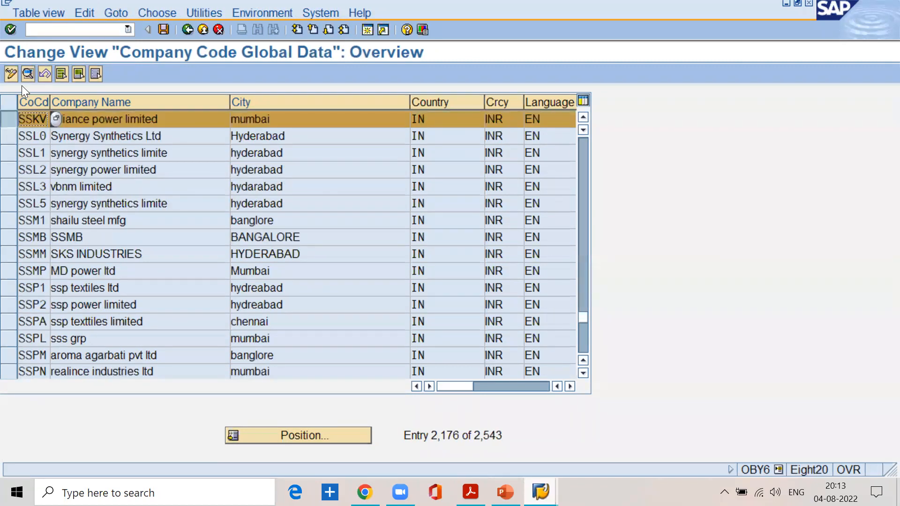
{"action": "left_click", "coordinate": [27, 74]}
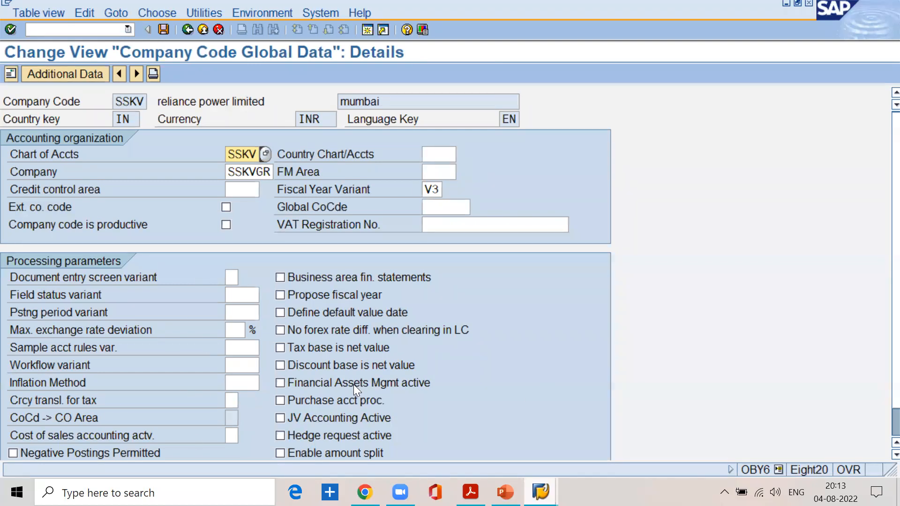
{"action": "left_click", "coordinate": [185, 30]}
{"action": "left_click", "coordinate": [186, 30]}
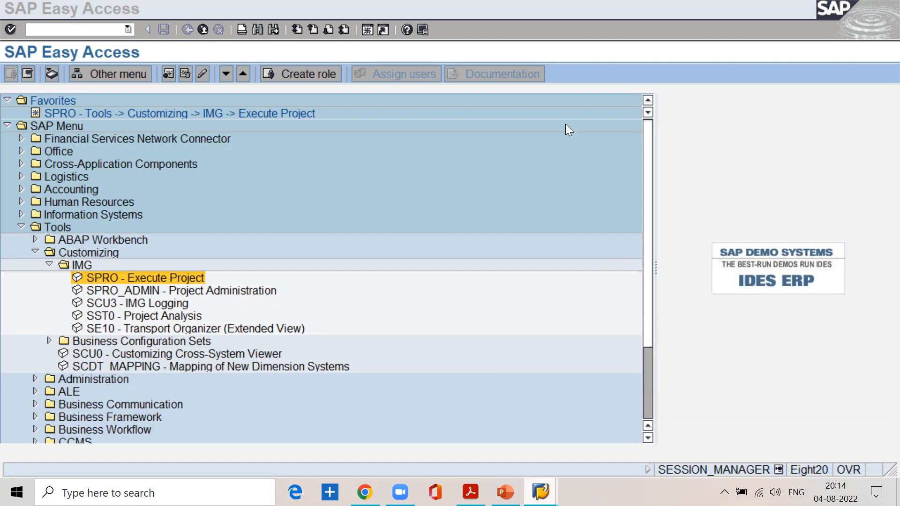
Open the SAP reference IMG from the SPRO favorite and expand Enterprise Structure, Definition, Financial Accounting
{"action": "double_click", "coordinate": [156, 117]}
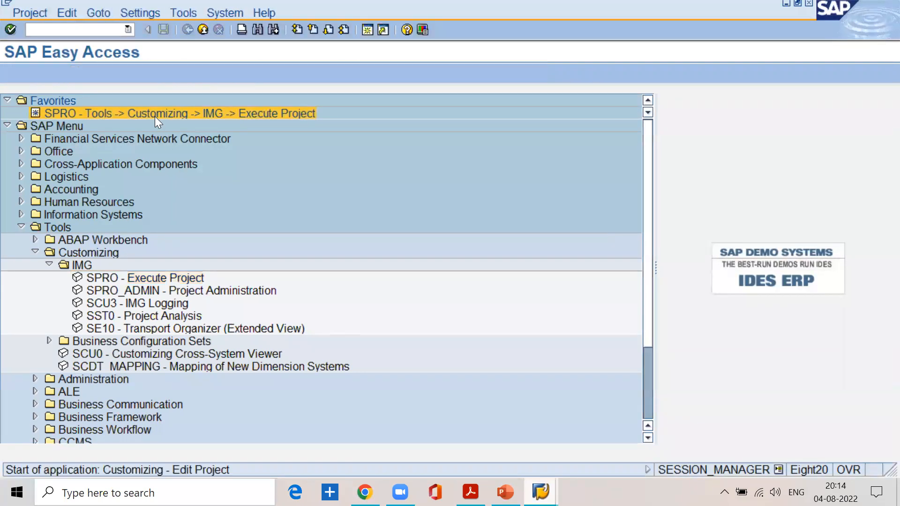
{"action": "left_click", "coordinate": [108, 72]}
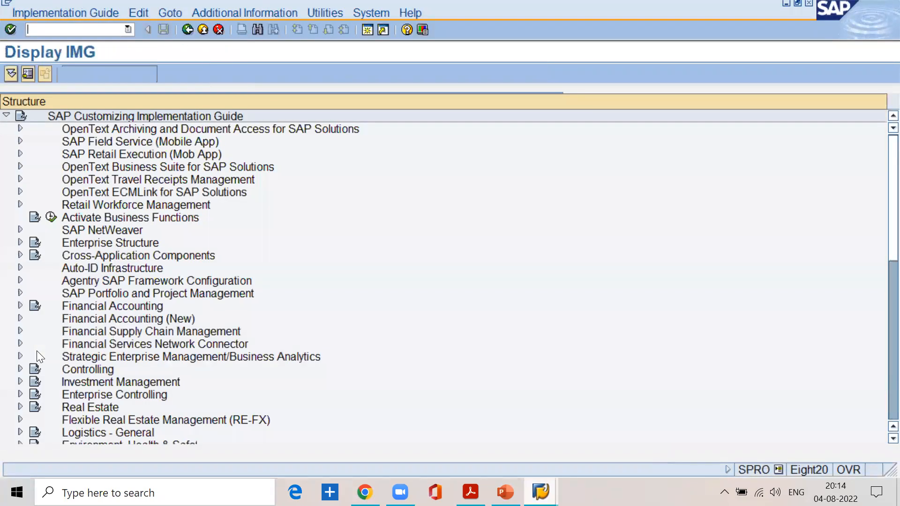
{"action": "left_click", "coordinate": [20, 230]}
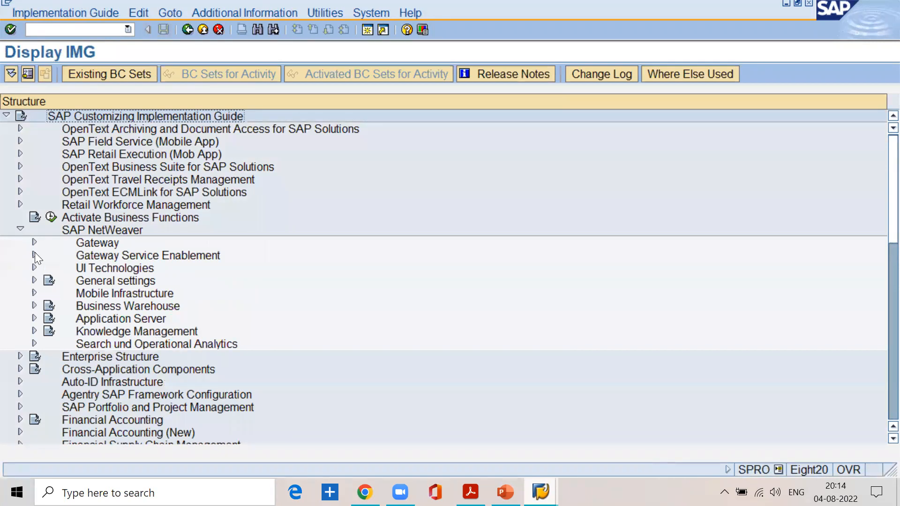
{"action": "left_click", "coordinate": [21, 230]}
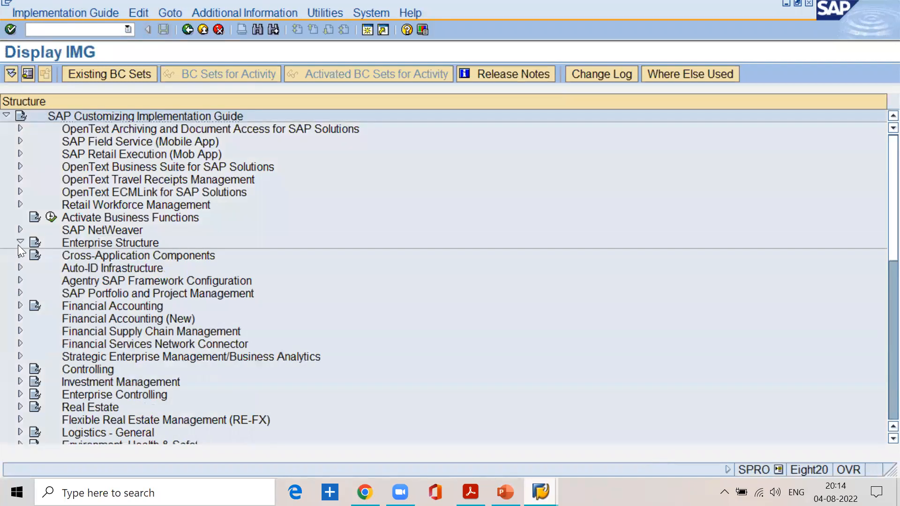
{"action": "left_click", "coordinate": [19, 243]}
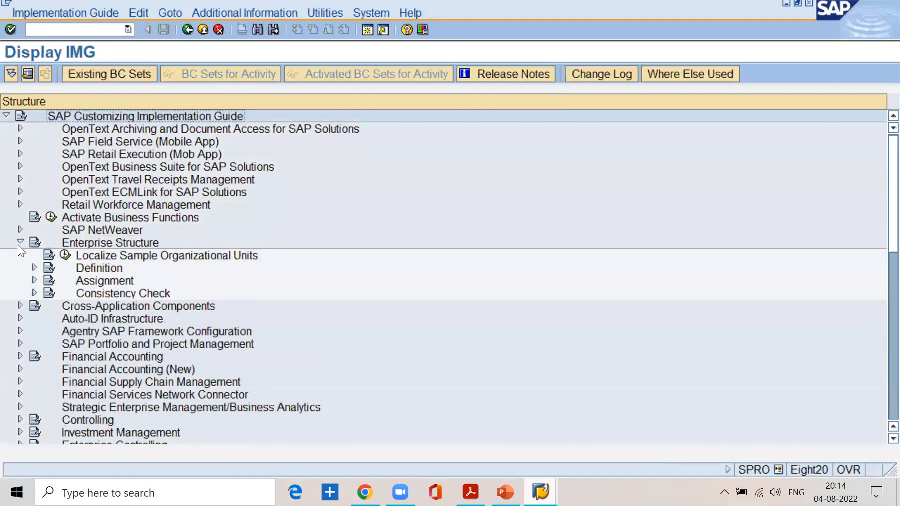
{"action": "left_click", "coordinate": [35, 268]}
{"action": "left_click", "coordinate": [48, 279]}
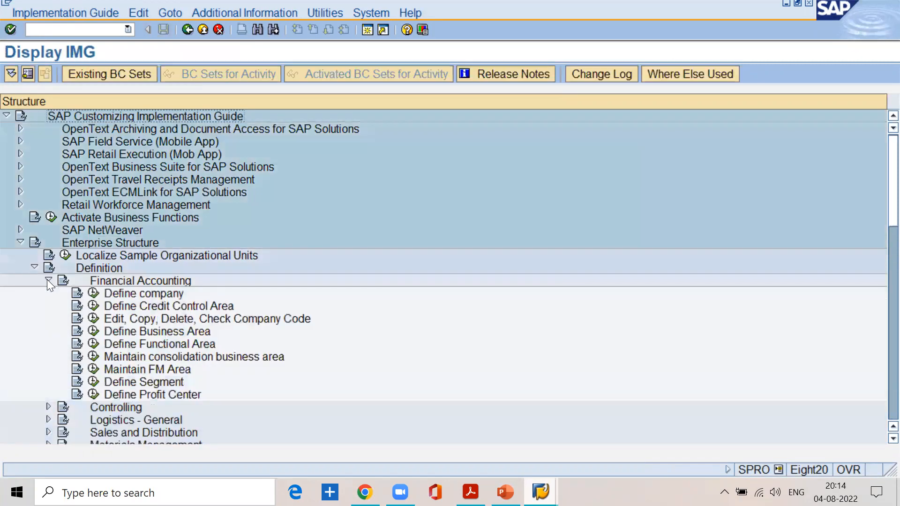
Open the Edit Company Code Data activity for company codes and position the overview list on sskv
{"action": "left_click", "coordinate": [94, 318]}
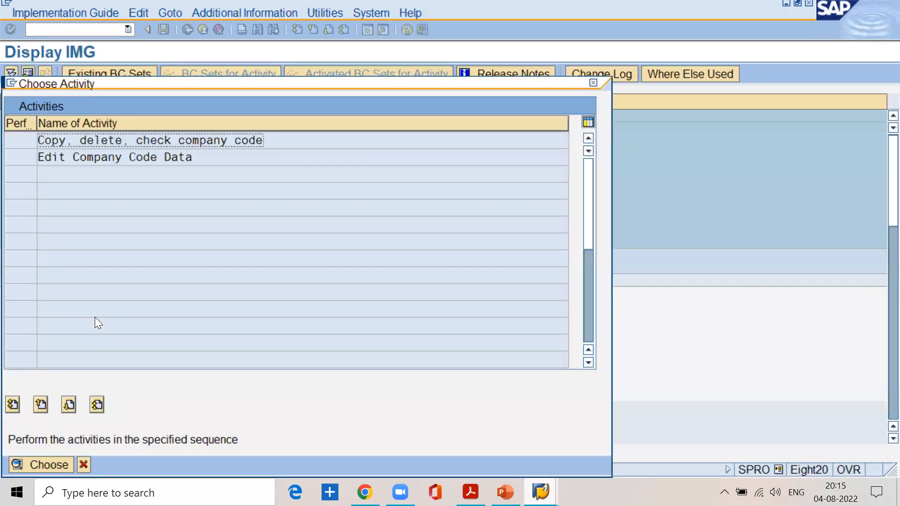
{"action": "double_click", "coordinate": [140, 159]}
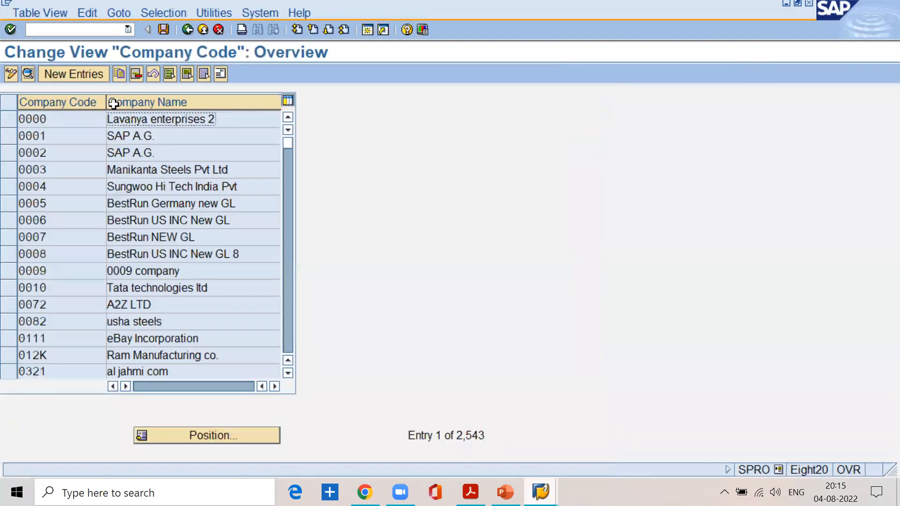
{"action": "left_click", "coordinate": [154, 436]}
{"action": "type", "text": "ssk"}
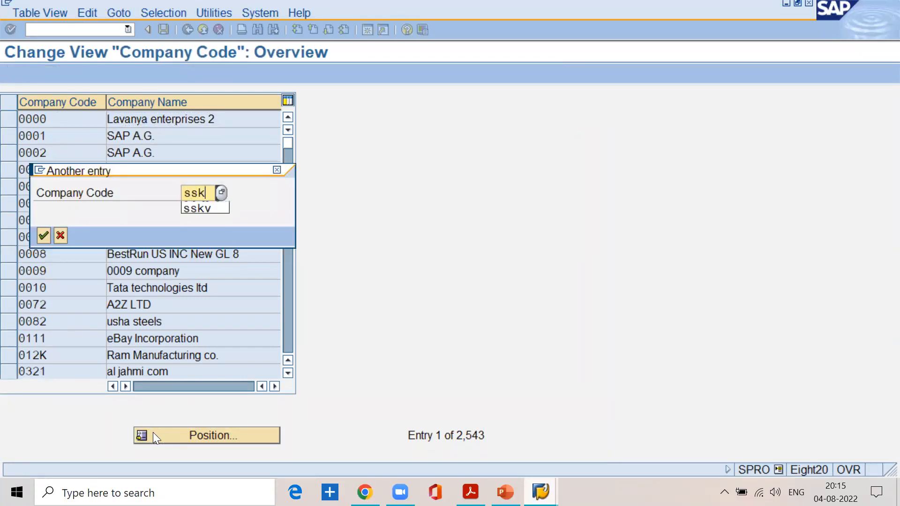
{"action": "key", "text": "Return"}
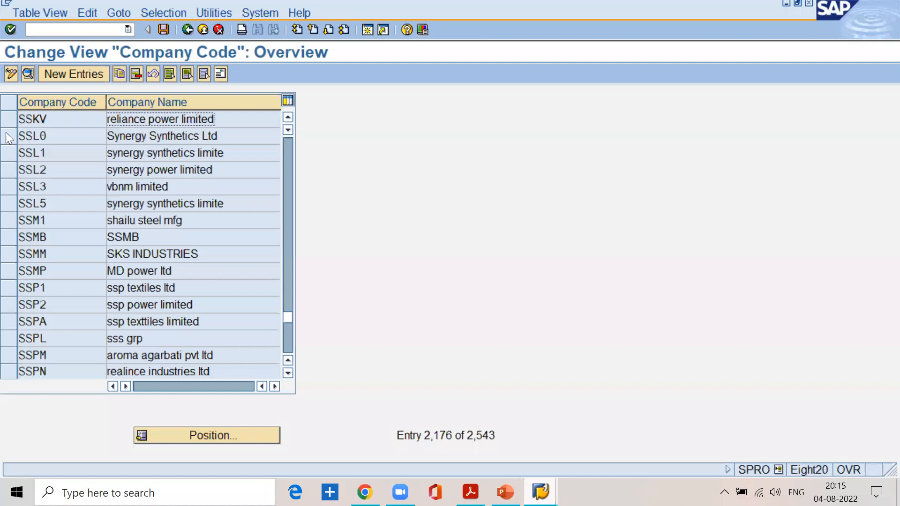
Open the details of company code SSKV and review its name, city, country, currency and language
{"action": "left_click", "coordinate": [9, 117]}
{"action": "left_click", "coordinate": [28, 74]}
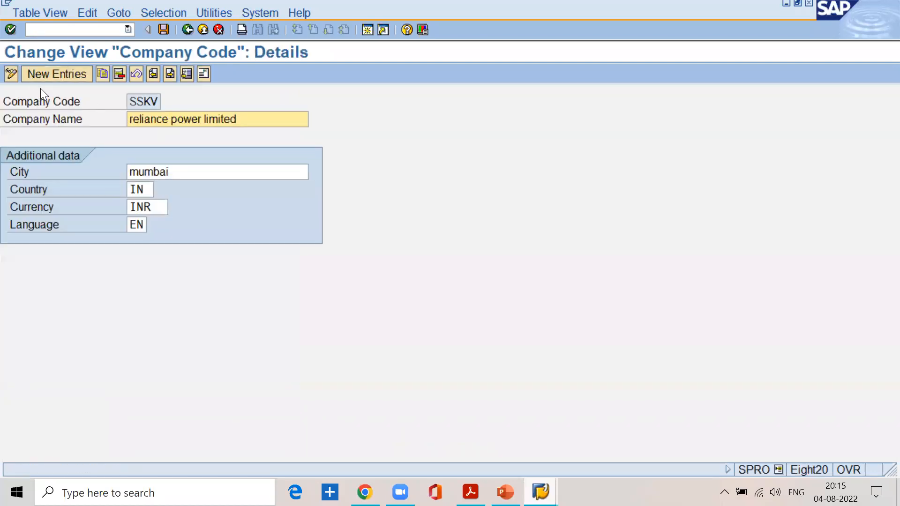
{"action": "left_click", "coordinate": [188, 73]}
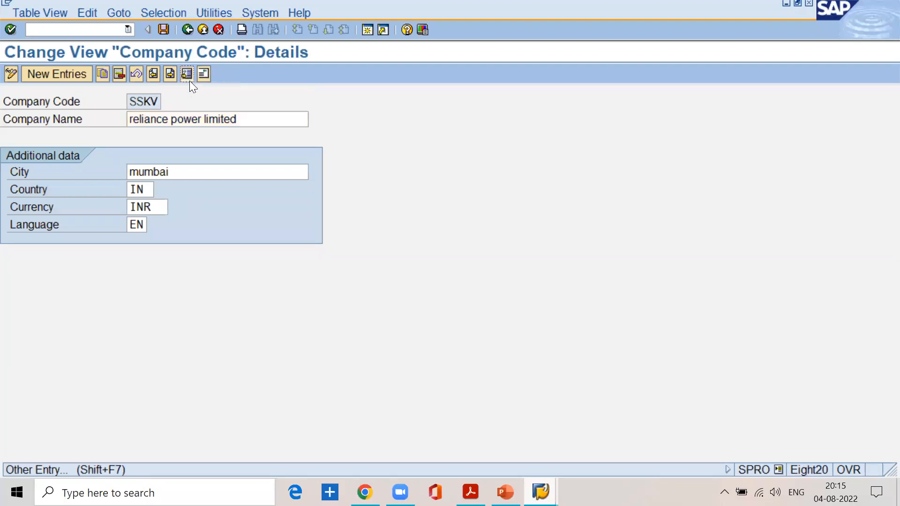
Open the address data of company code SSKV and review the title options, address fields and other communication methods
{"action": "left_click", "coordinate": [204, 73]}
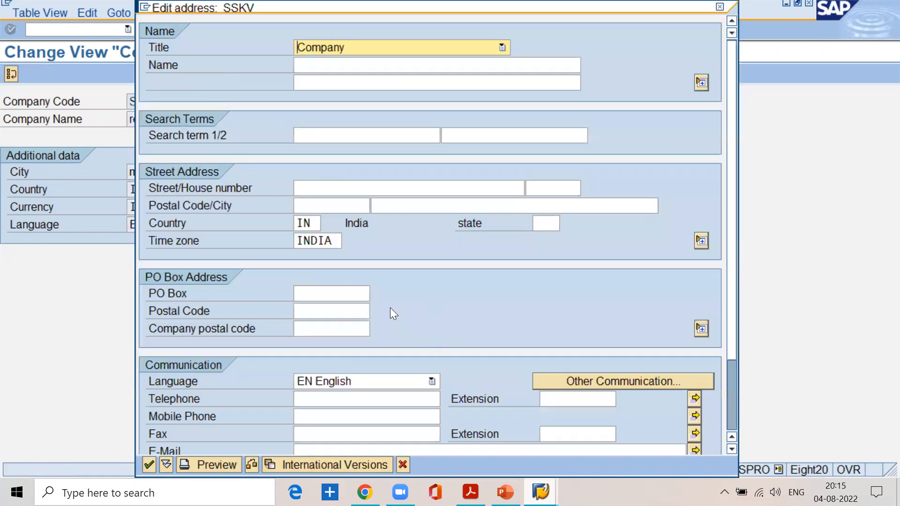
{"action": "key", "text": "F4"}
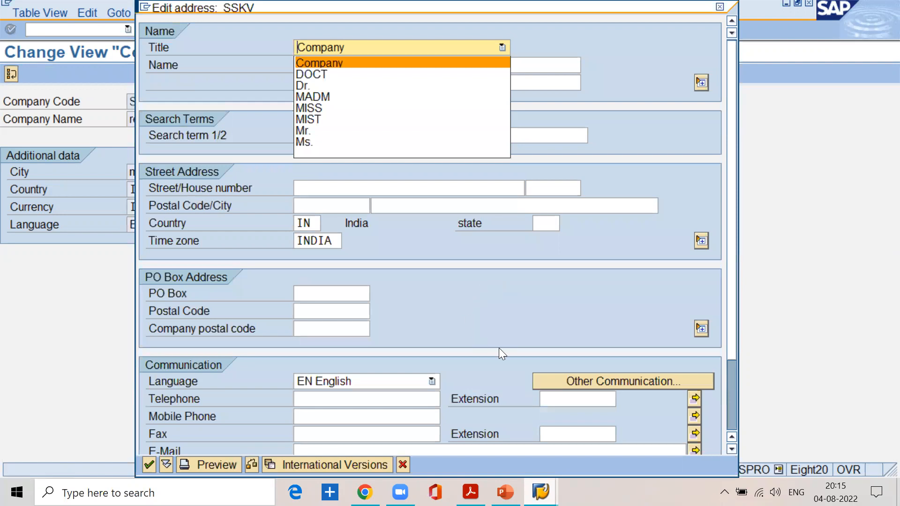
{"action": "left_click", "coordinate": [732, 292]}
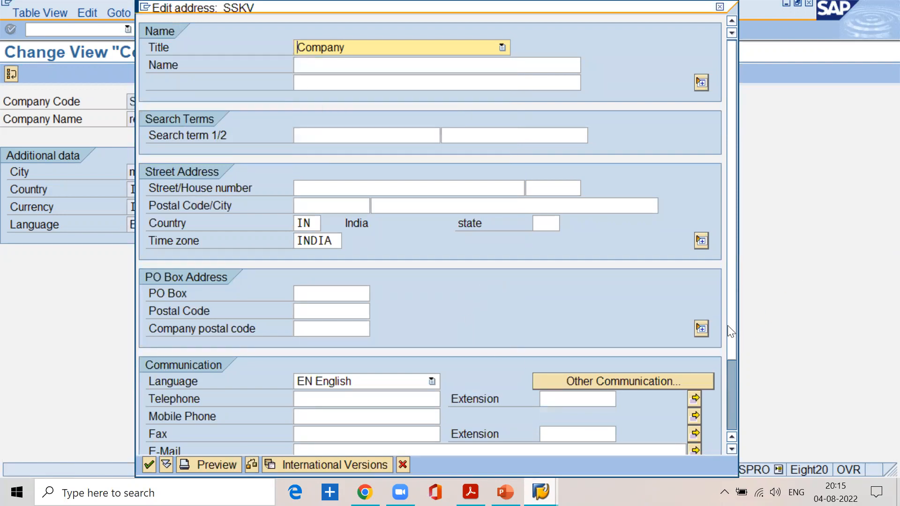
{"action": "scroll", "coordinate": [730, 355], "scroll_direction": "down", "scroll_amount": 1}
{"action": "scroll", "coordinate": [730, 355], "scroll_direction": "down", "scroll_amount": 3}
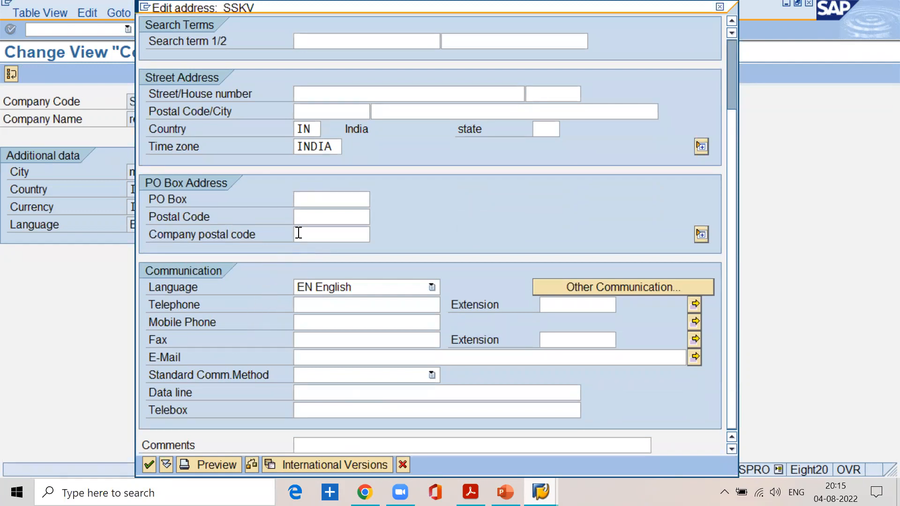
{"action": "key", "text": "Down"}
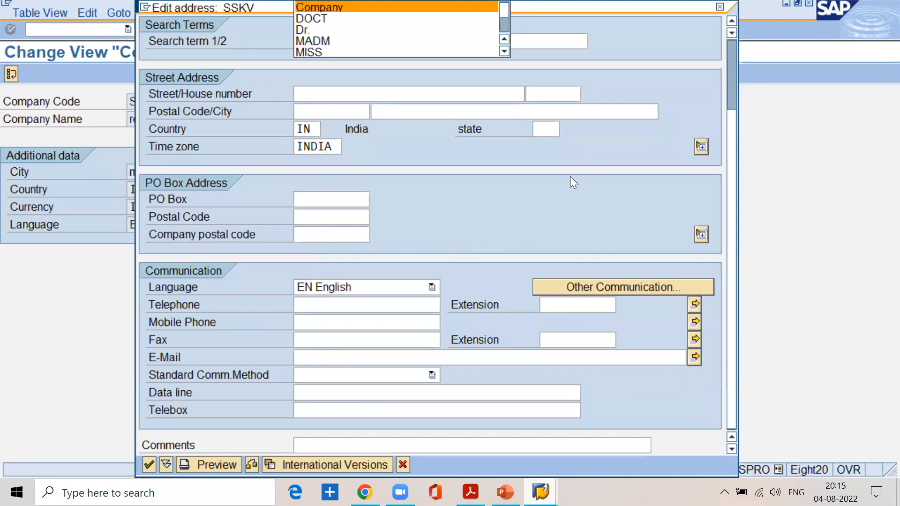
{"action": "key", "text": "Return"}
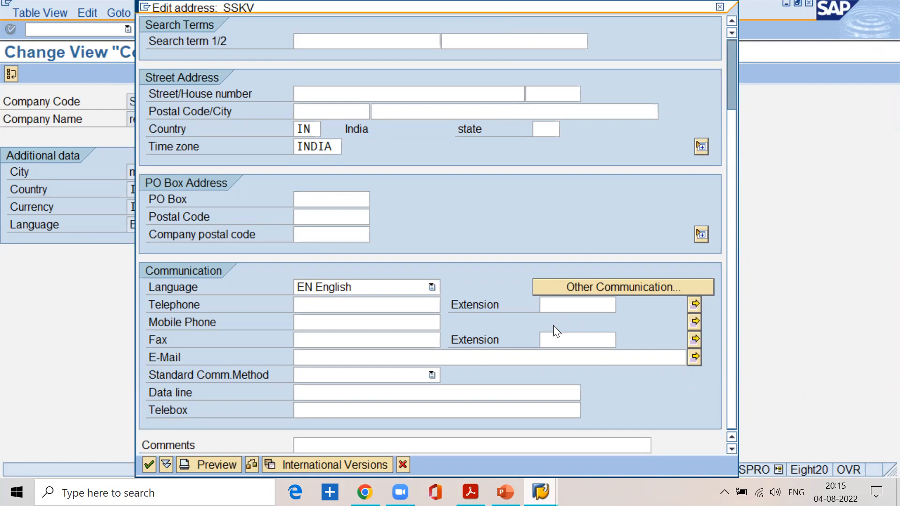
{"action": "left_click", "coordinate": [581, 287]}
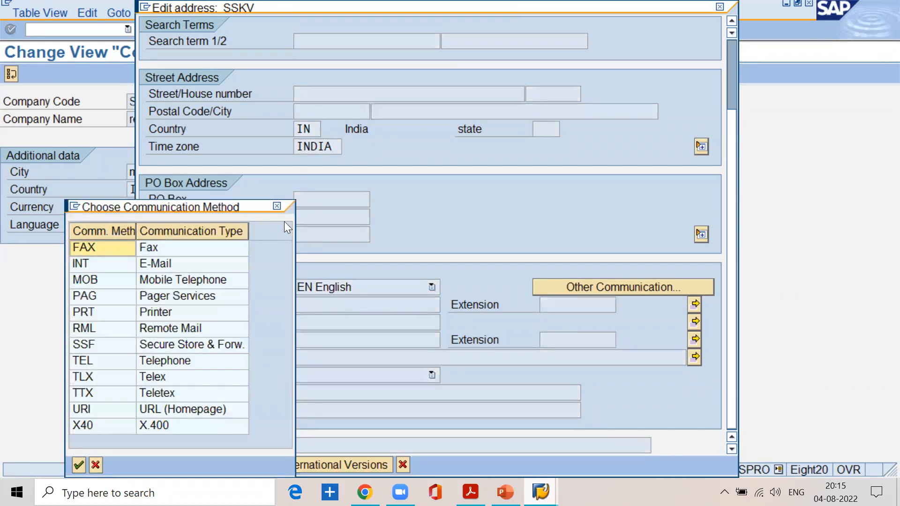
{"action": "left_click", "coordinate": [277, 207]}
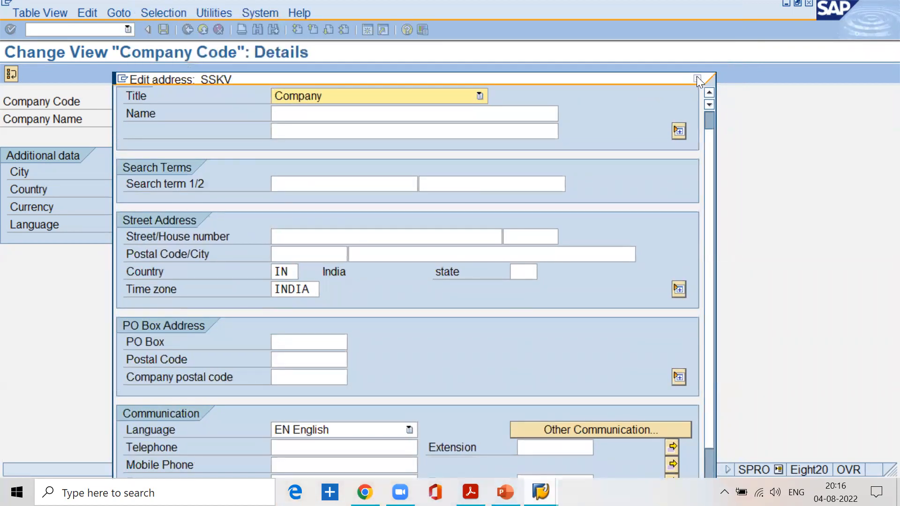
Expand the additional name lines in the SSKV address, review the title options and remaining sections, and close the address without changes
{"action": "left_click", "coordinate": [679, 131]}
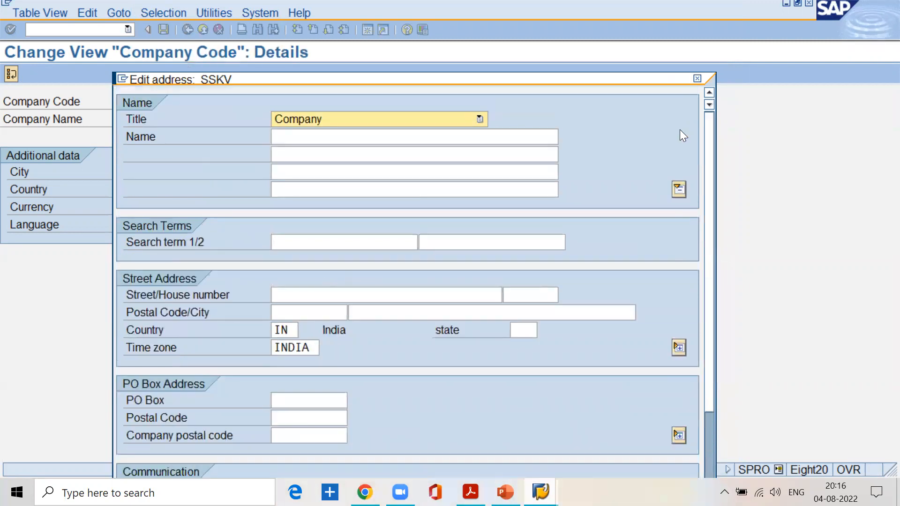
{"action": "key", "text": "F4"}
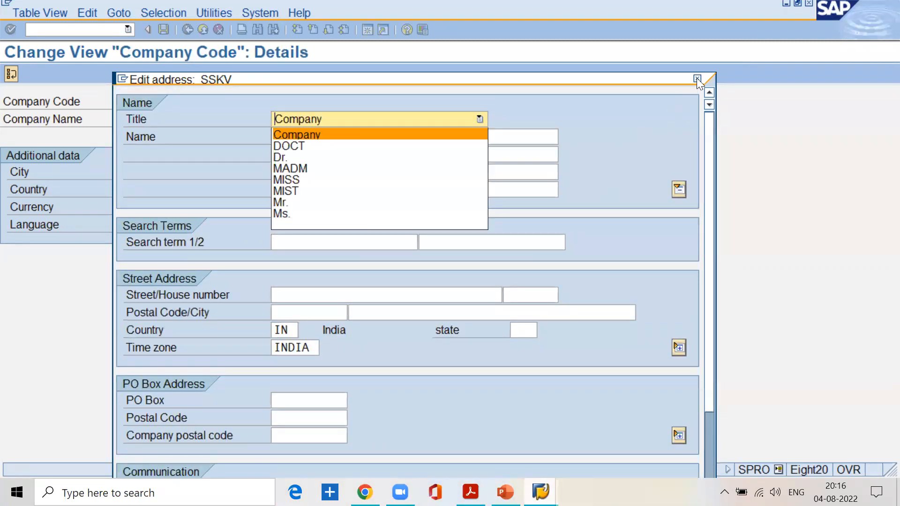
{"action": "key", "text": "Return"}
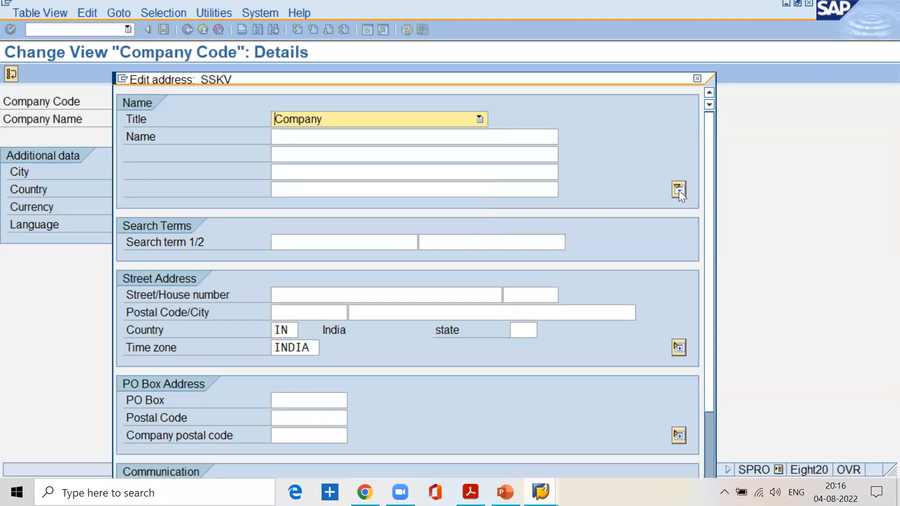
{"action": "scroll", "coordinate": [709, 299], "scroll_direction": "down", "scroll_amount": 3}
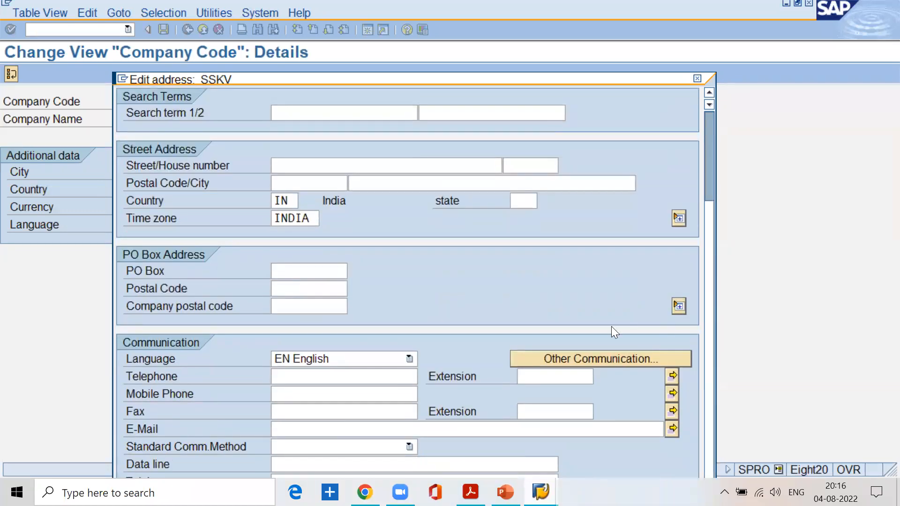
{"action": "key", "text": "F4"}
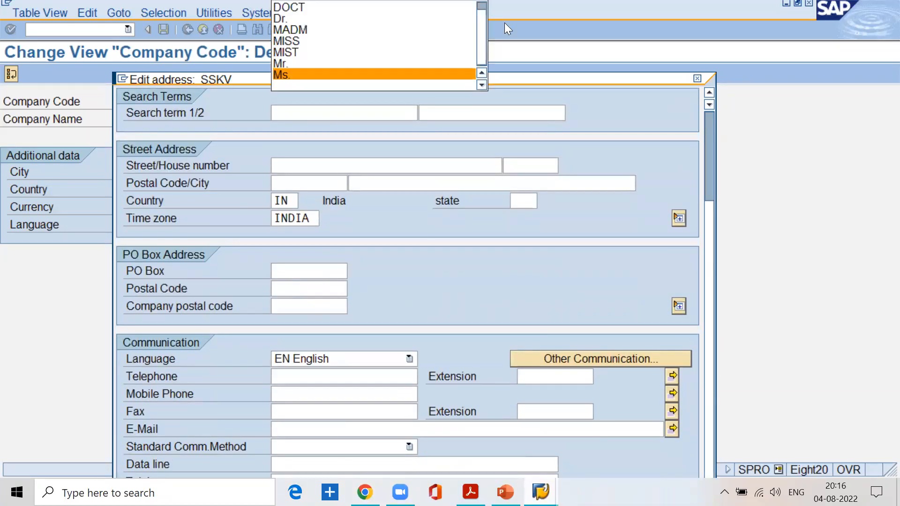
{"action": "left_click", "coordinate": [697, 78]}
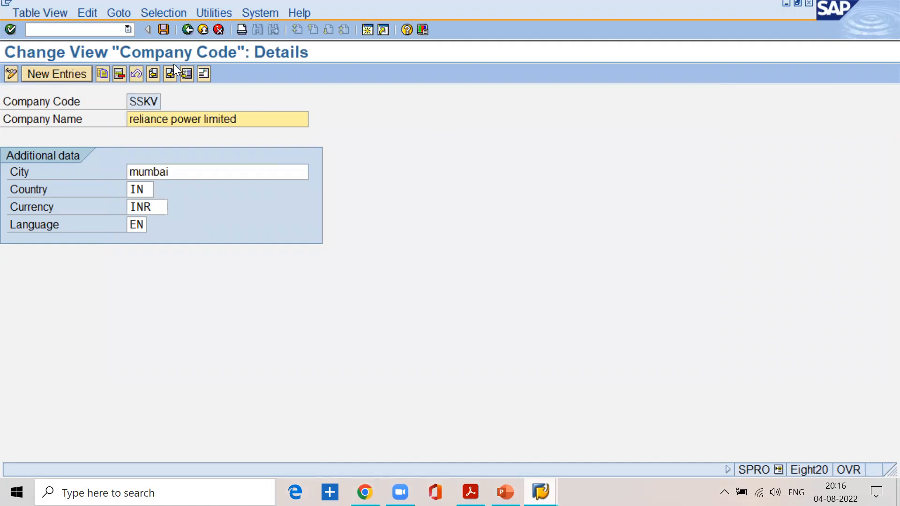
Reopen the SSKV company code address, review the title options, street, PO box and communication sections, and close it without changes
{"action": "left_click", "coordinate": [201, 74]}
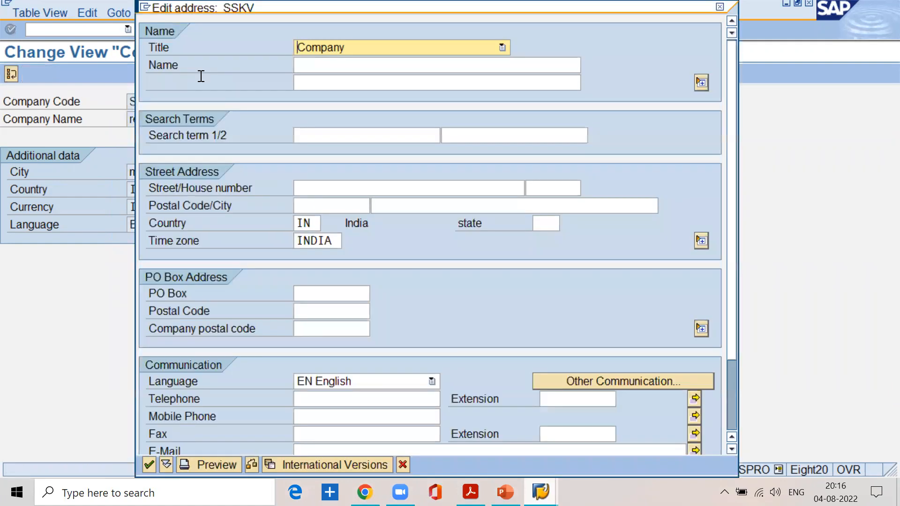
{"action": "key", "text": "F4"}
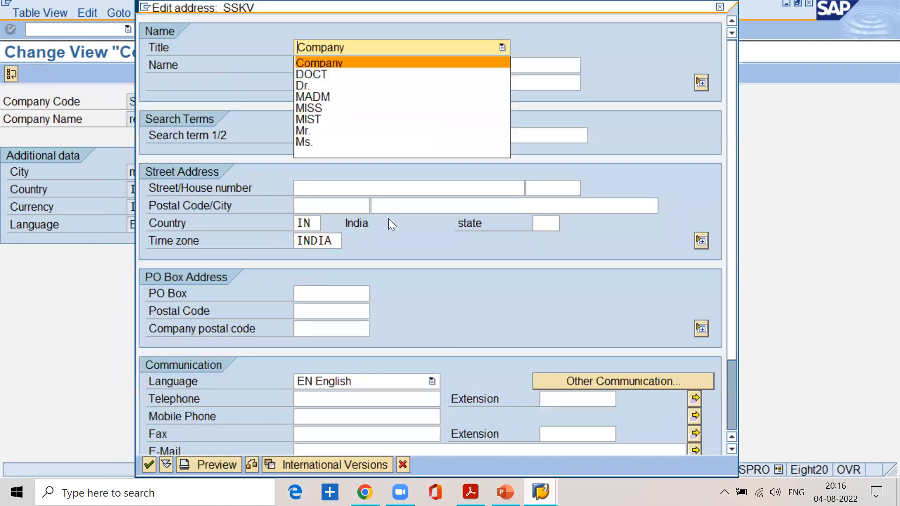
{"action": "left_click", "coordinate": [730, 278]}
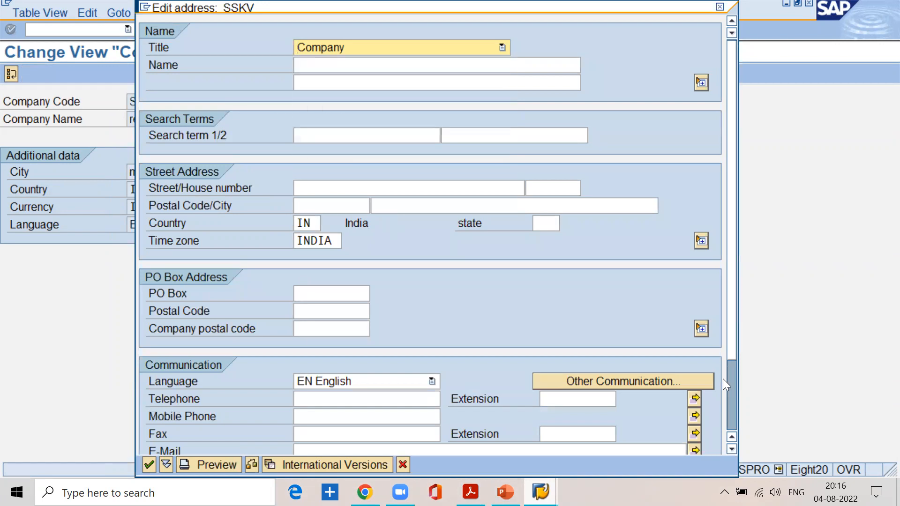
{"action": "left_click_drag", "start_coordinate": [730, 348], "coordinate": [733, 433]}
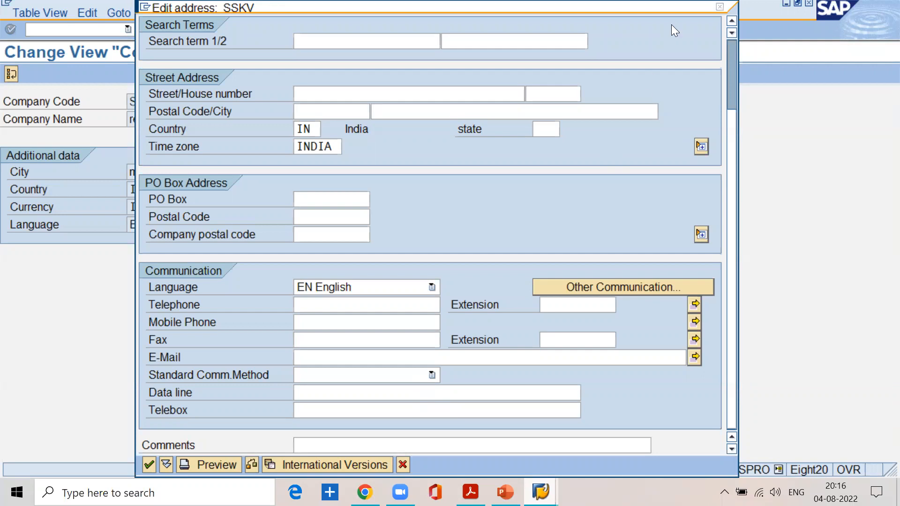
{"action": "key", "text": "Escape"}
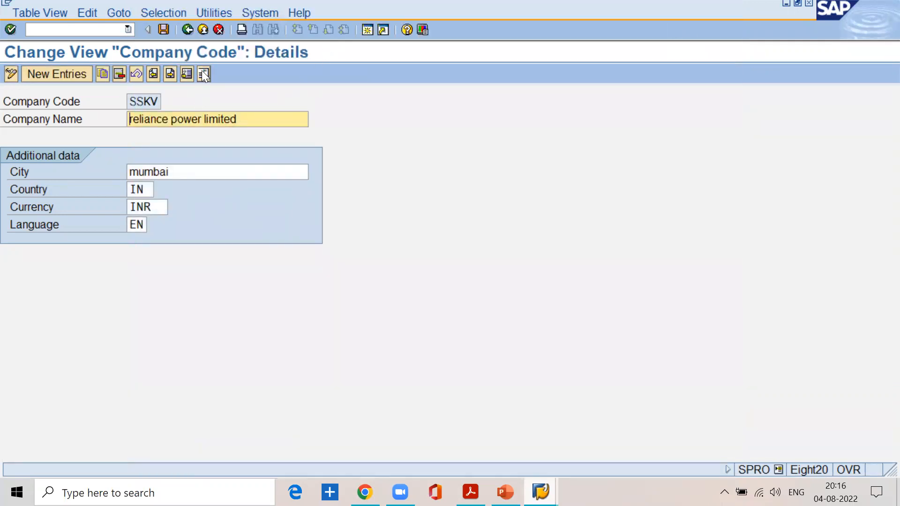
Leave the company code details and go directly to the company code global data transaction with the command /noby6
{"action": "left_click", "coordinate": [89, 29]}
{"action": "type", "text": "/noby6"}
{"action": "key", "text": "Return"}
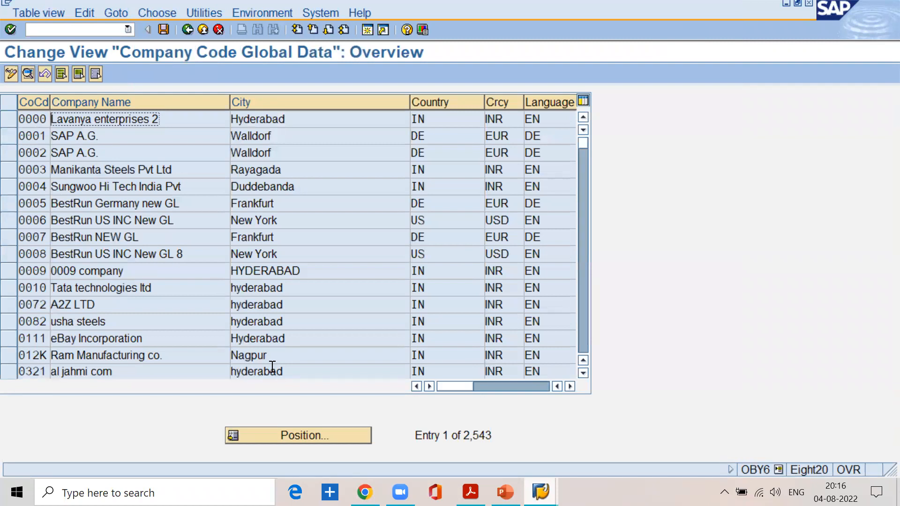
Position the company code global data overview on sskv and open the details of that company code
{"action": "left_click", "coordinate": [294, 431]}
{"action": "type", "text": "sskv"}
{"action": "key", "text": "Return"}
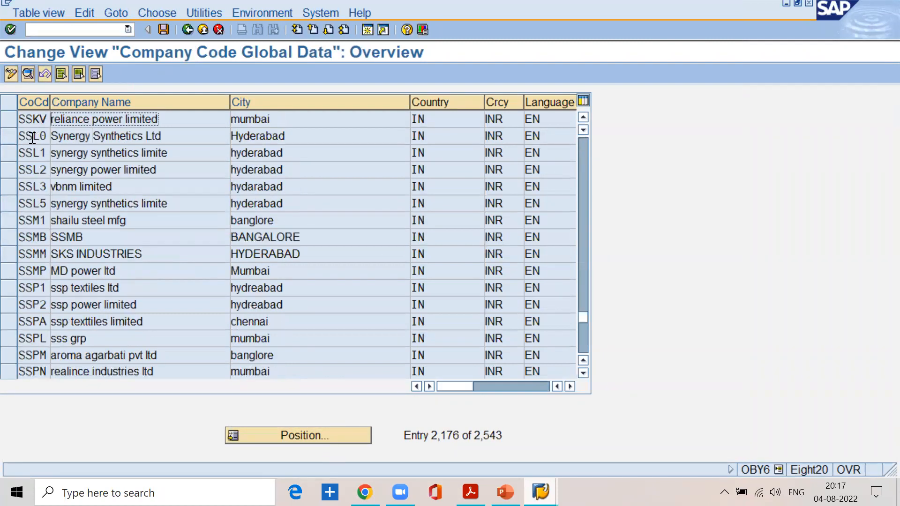
{"action": "left_click", "coordinate": [8, 124]}
{"action": "left_click", "coordinate": [27, 69]}
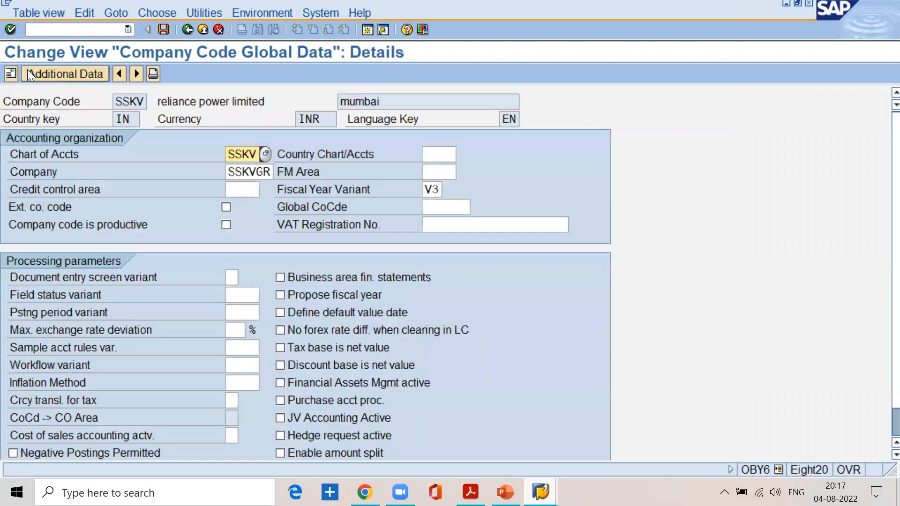
Open the additional data of company code SSKV, review the parameters from Detail Tax Entry with MIRO to J_RCMC, and return to the global data details
{"action": "left_click", "coordinate": [54, 75]}
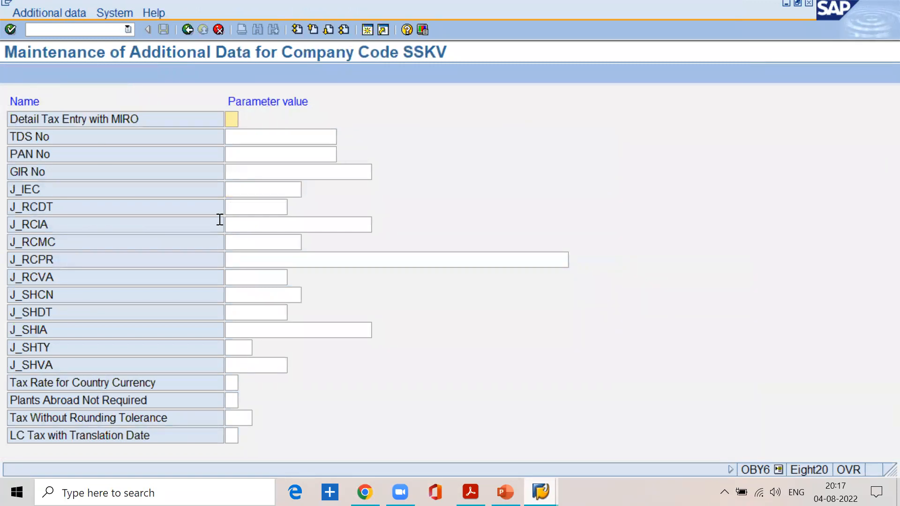
{"action": "left_click", "coordinate": [188, 30]}
{"action": "left_click", "coordinate": [65, 190]}
{"action": "left_click", "coordinate": [63, 209]}
{"action": "left_click", "coordinate": [62, 225]}
{"action": "left_click", "coordinate": [68, 242]}
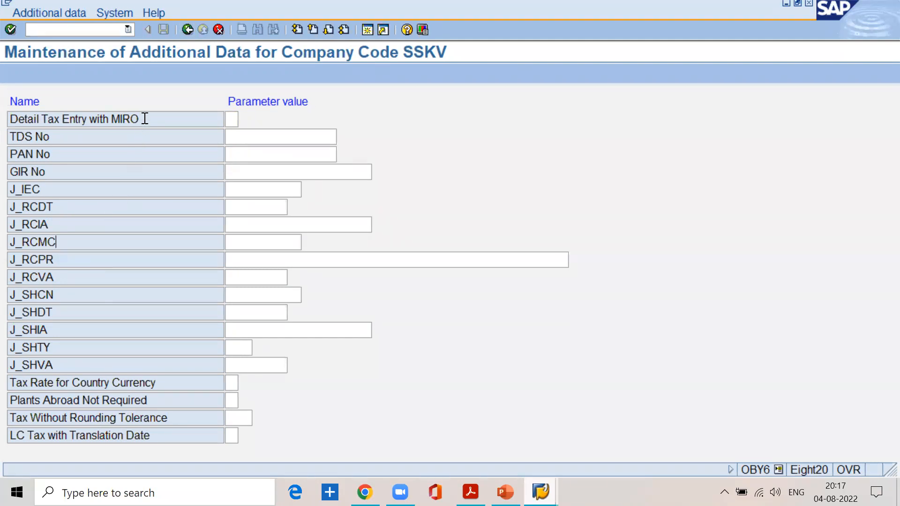
{"action": "left_click_drag", "start_coordinate": [145, 119], "coordinate": [113, 118]}
{"action": "left_click", "coordinate": [151, 120]}
{"action": "left_click", "coordinate": [185, 27]}
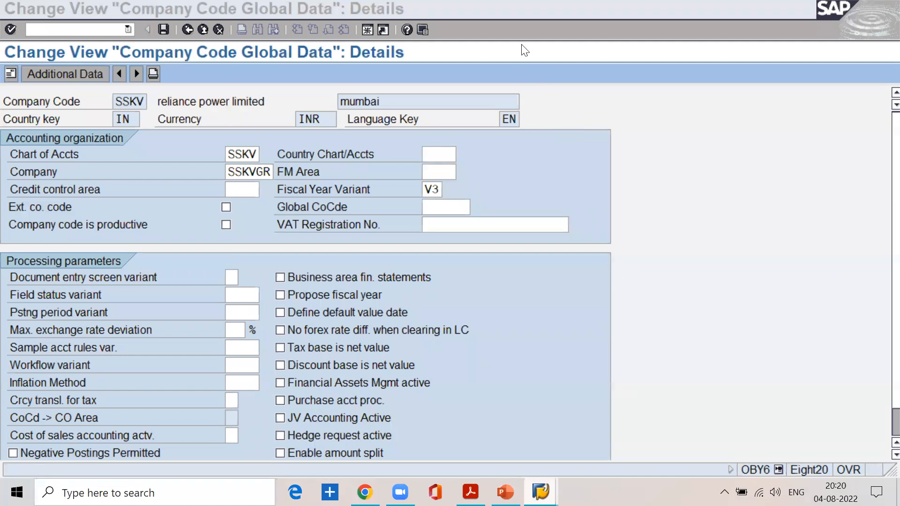
{"action": "left_click", "coordinate": [619, 229]}
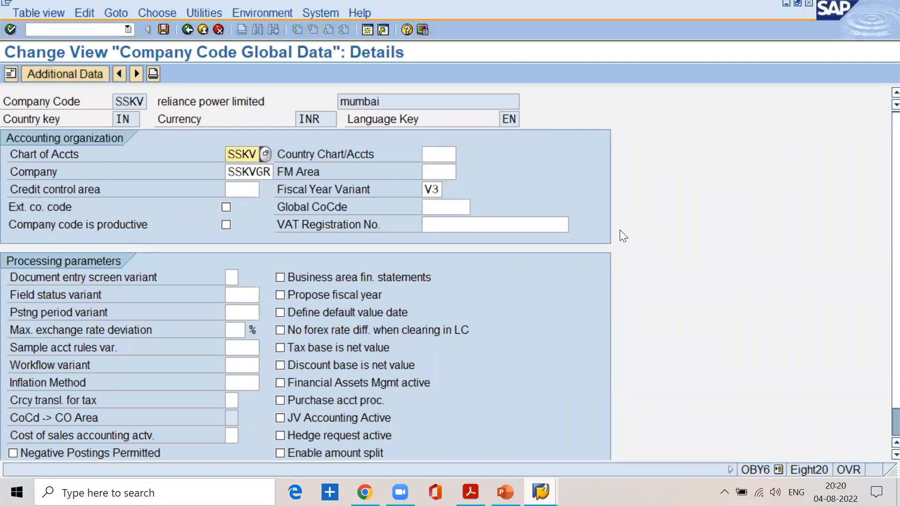